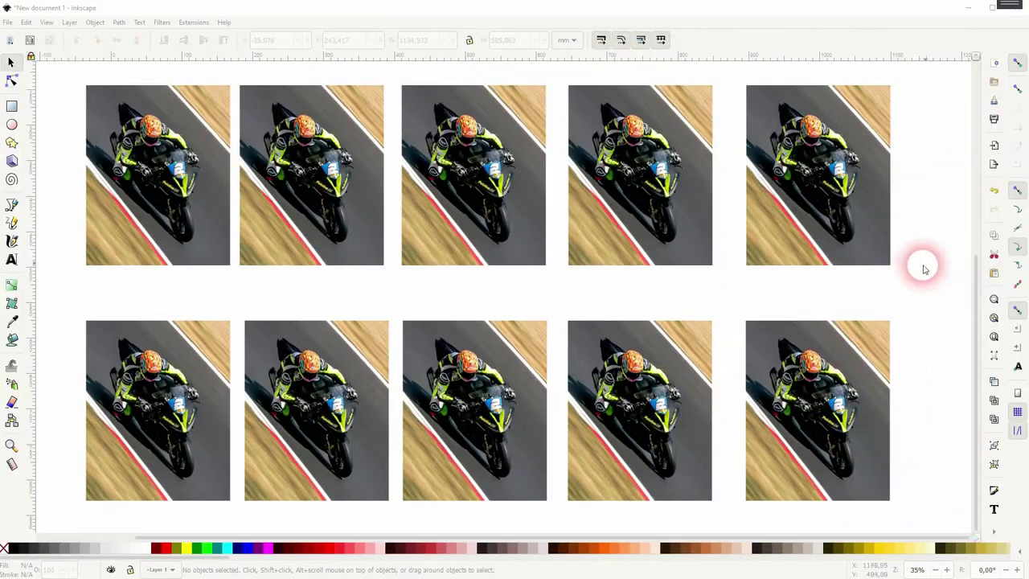
Step: Nudge the top-left motorcycle photo slightly down and left
click(171, 182)
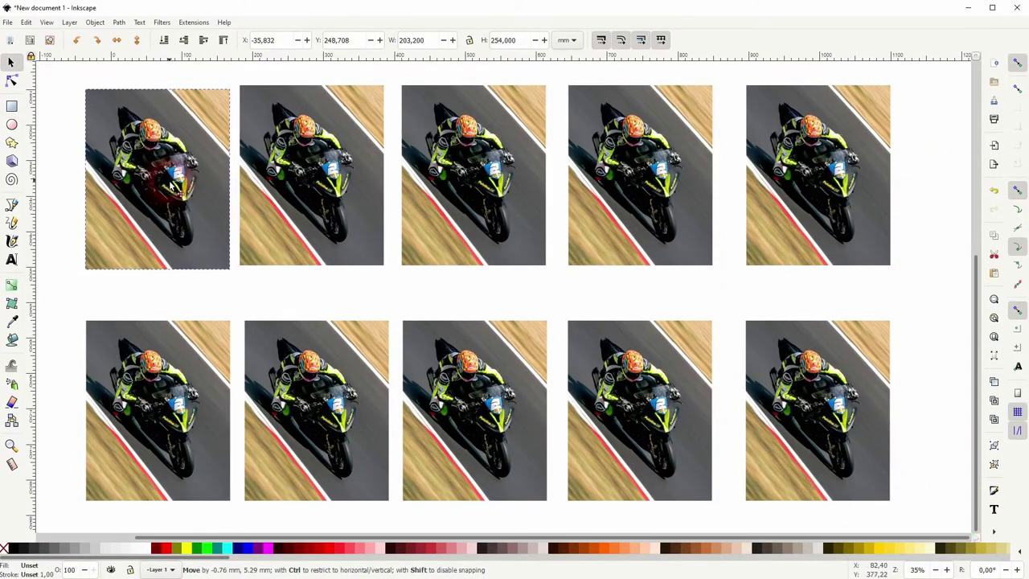
drag(171, 182, 168, 212)
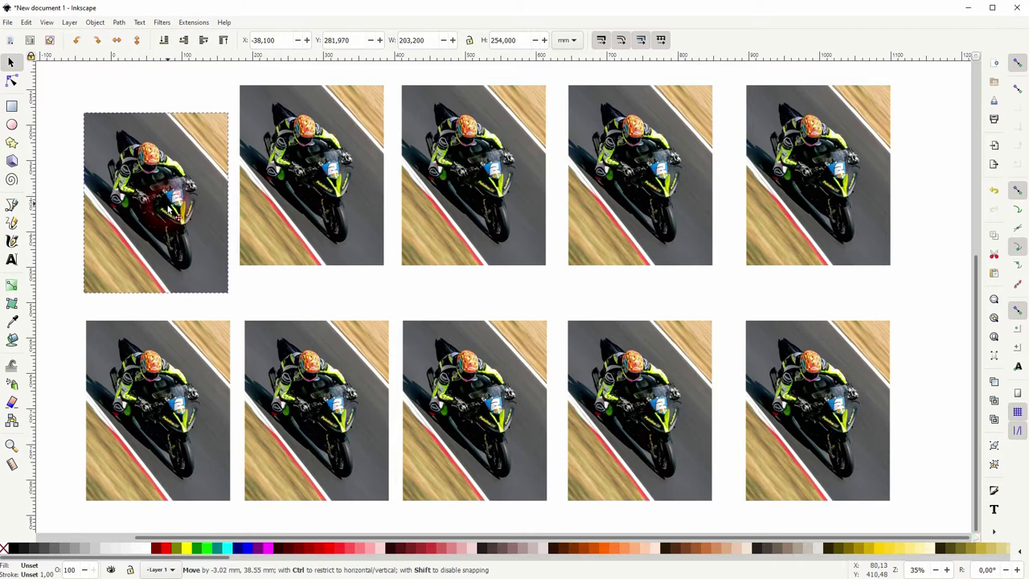
click(322, 208)
Step: Apply Image Effects > Age to the second top photo and Film Grain to the third
click(194, 22)
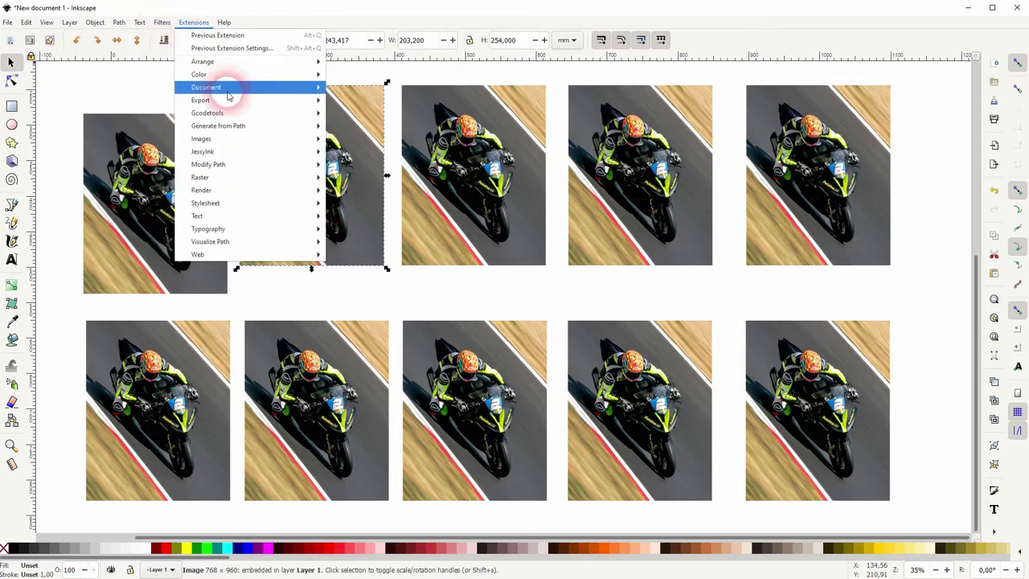
mouse_move(185, 113)
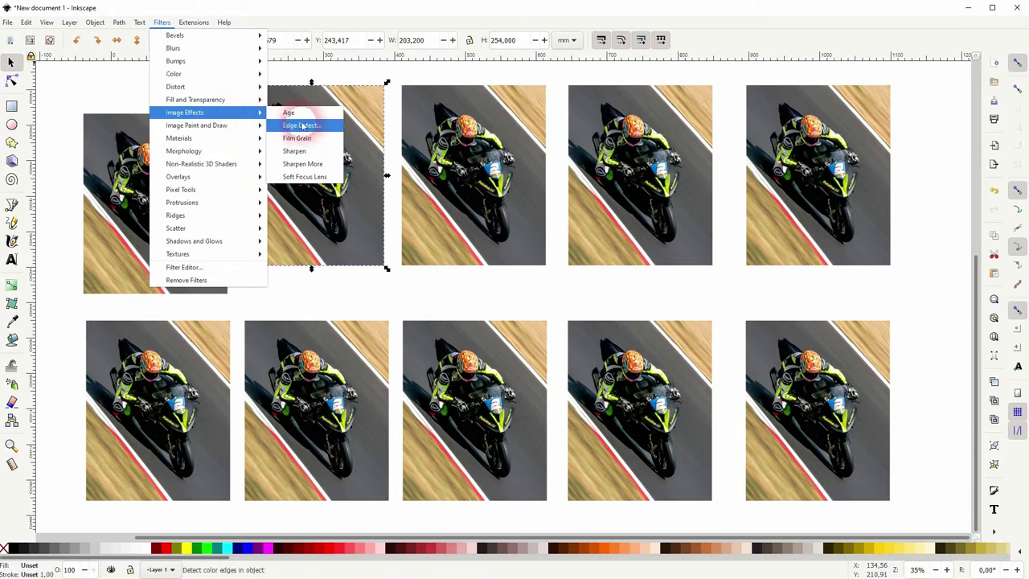
click(289, 113)
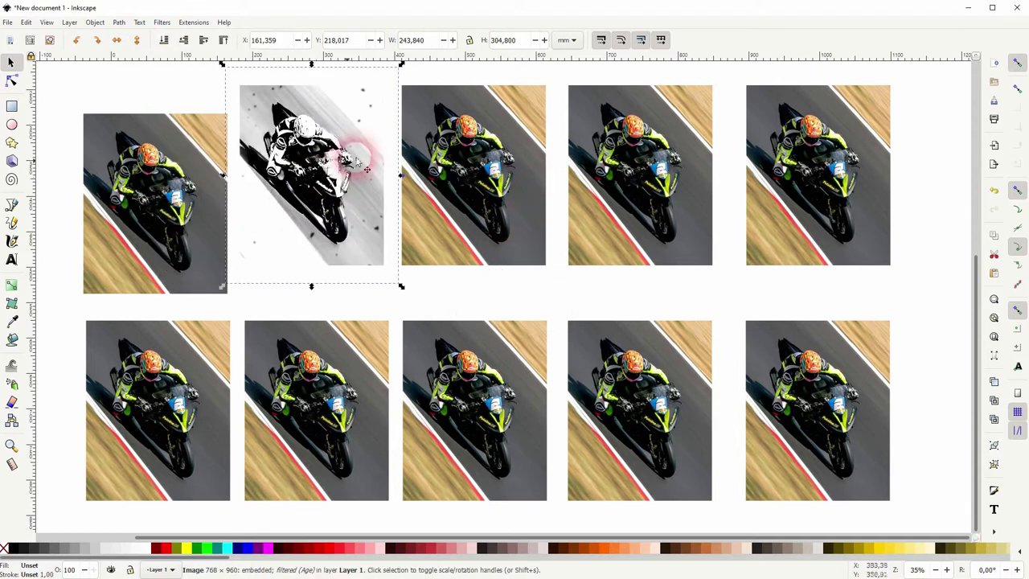
click(483, 241)
click(164, 23)
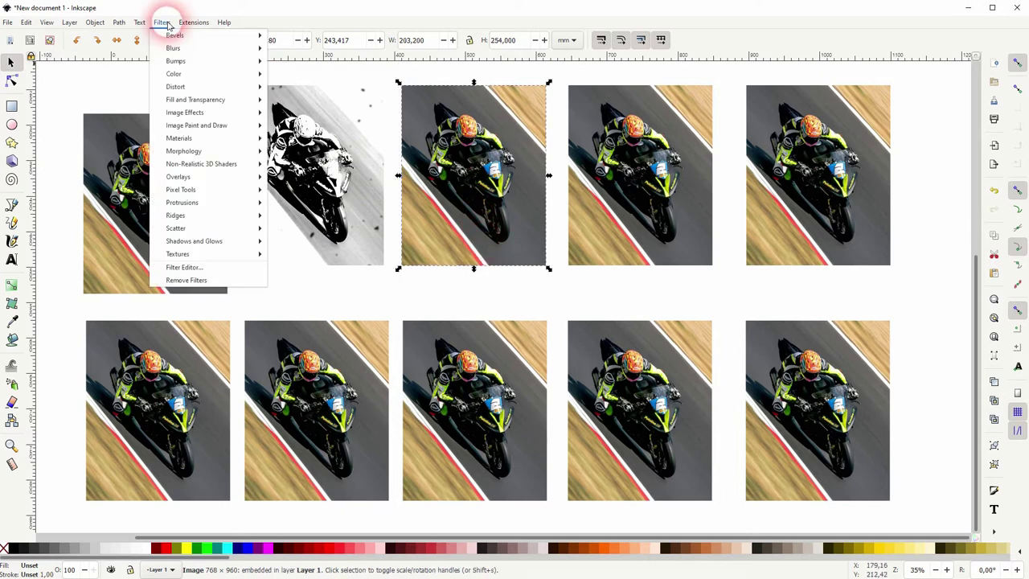
mouse_move(185, 113)
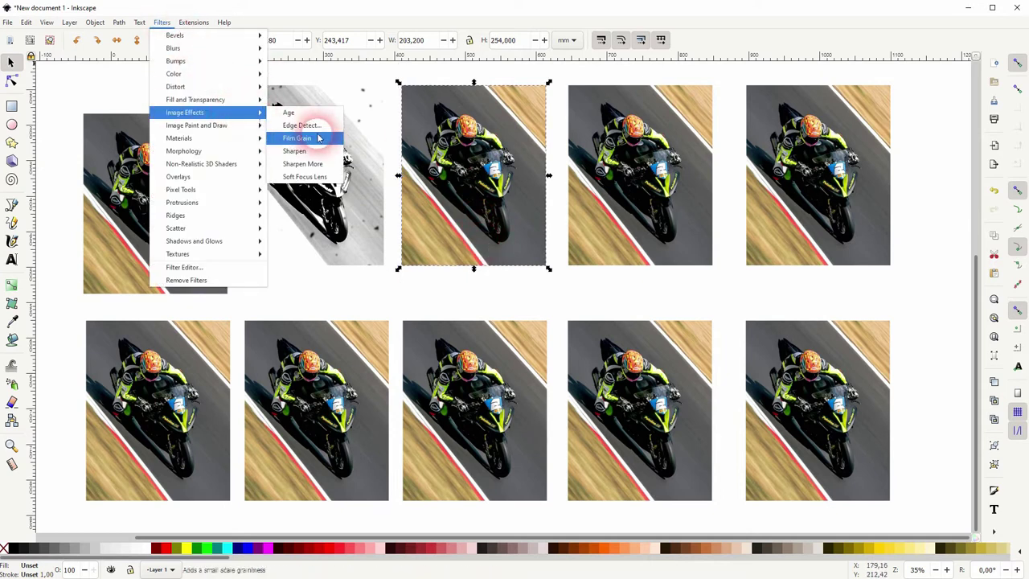
click(319, 140)
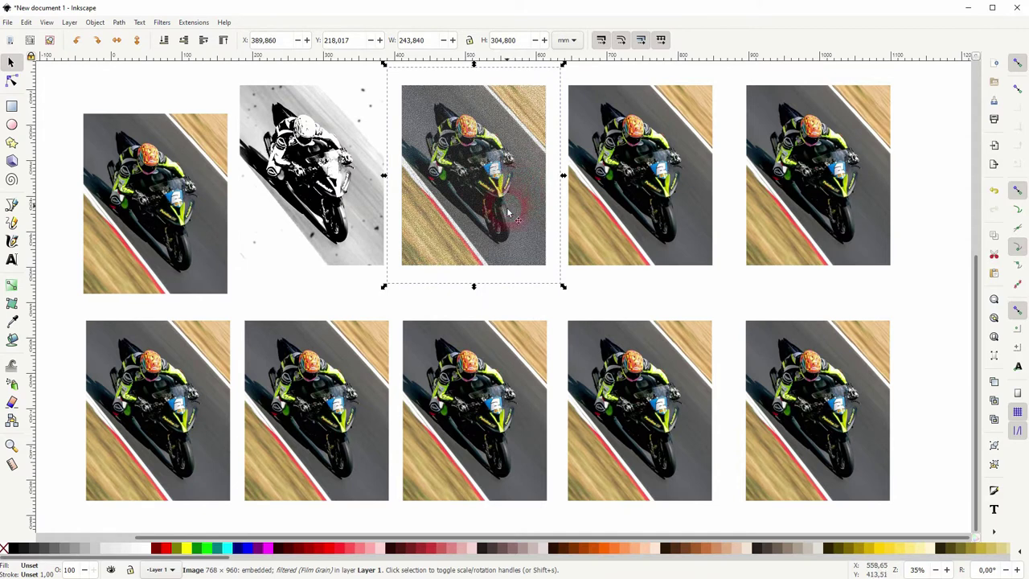
click(631, 227)
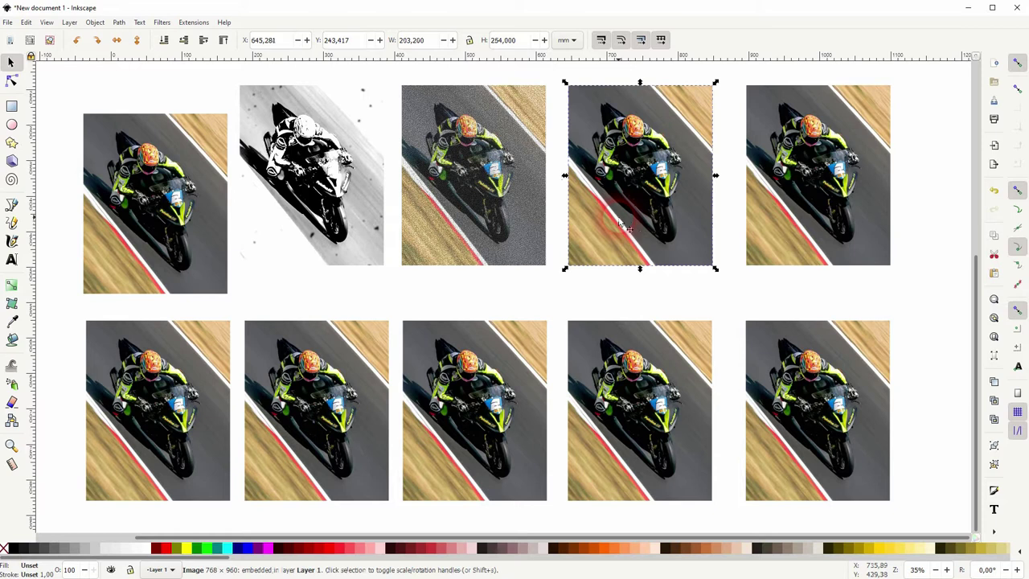
Step: Layer the Age and Film Grain filters onto the fourth top-row photo
click(162, 21)
mouse_move(193, 112)
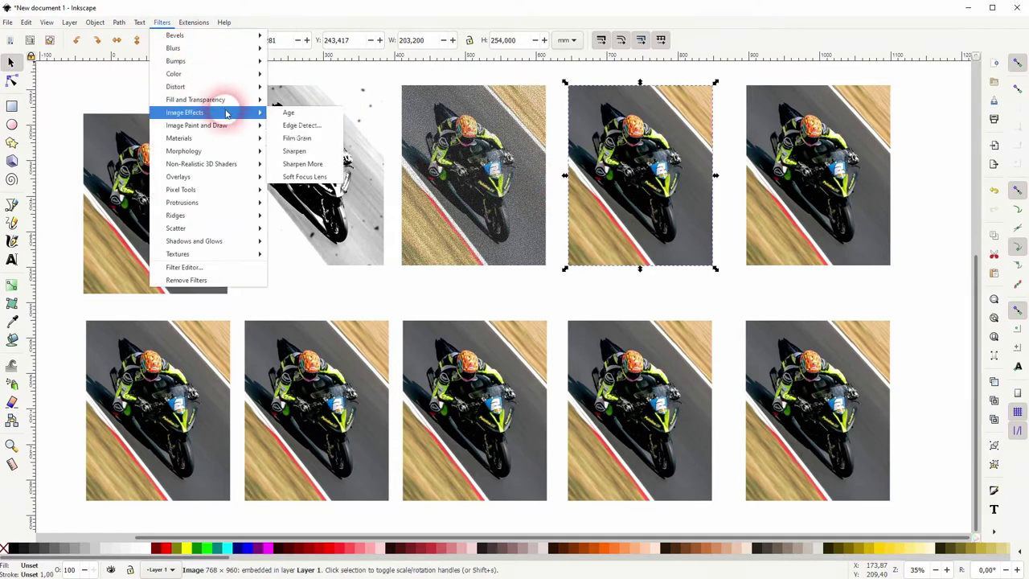
click(289, 112)
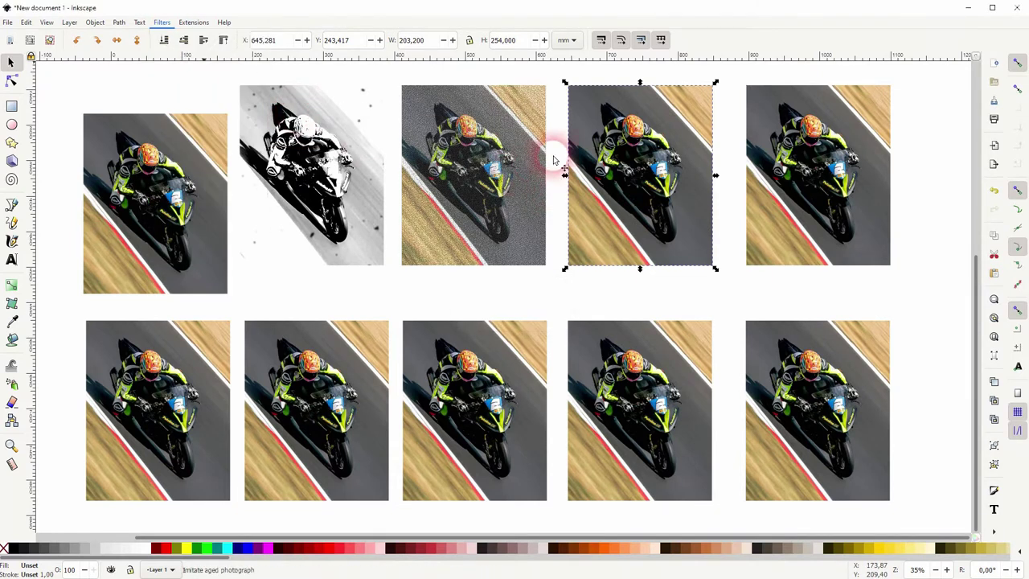
click(160, 22)
mouse_move(193, 113)
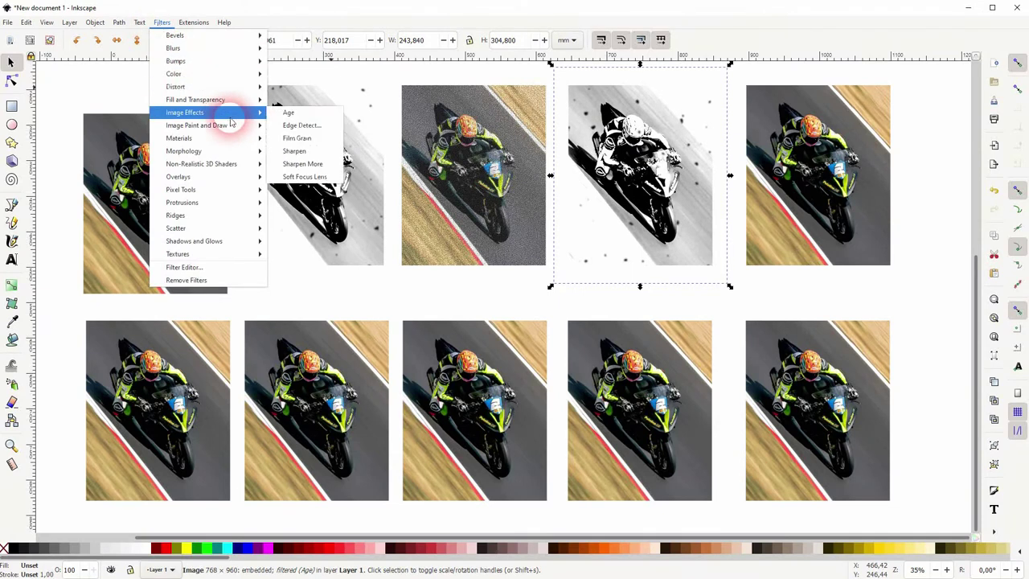
click(297, 137)
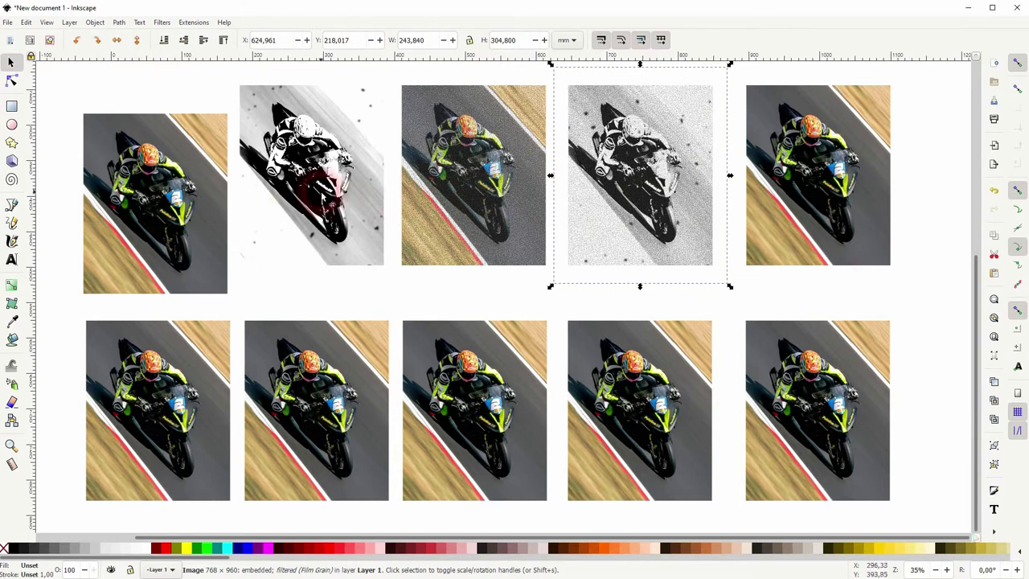
click(483, 187)
click(637, 203)
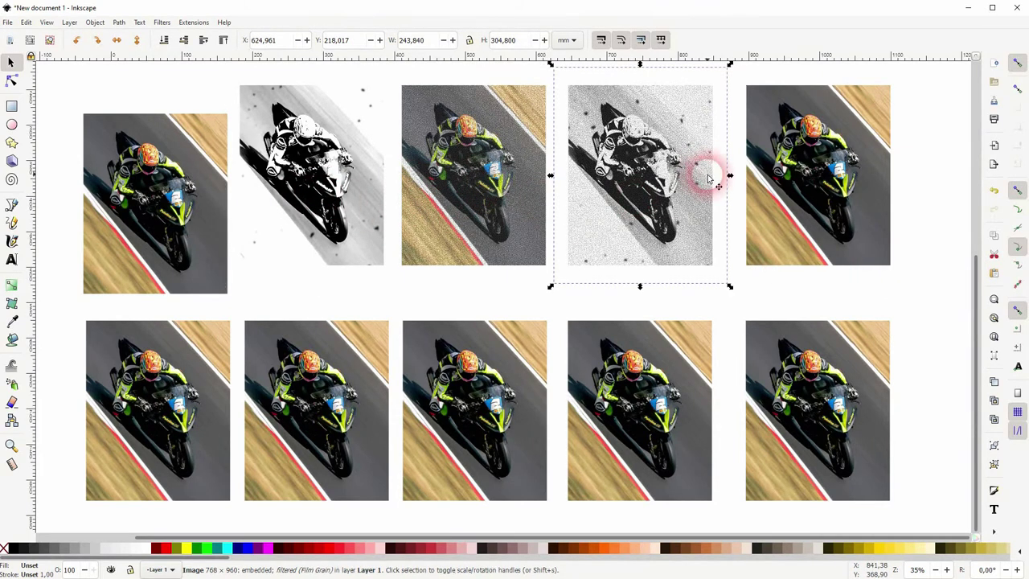
click(840, 181)
click(161, 22)
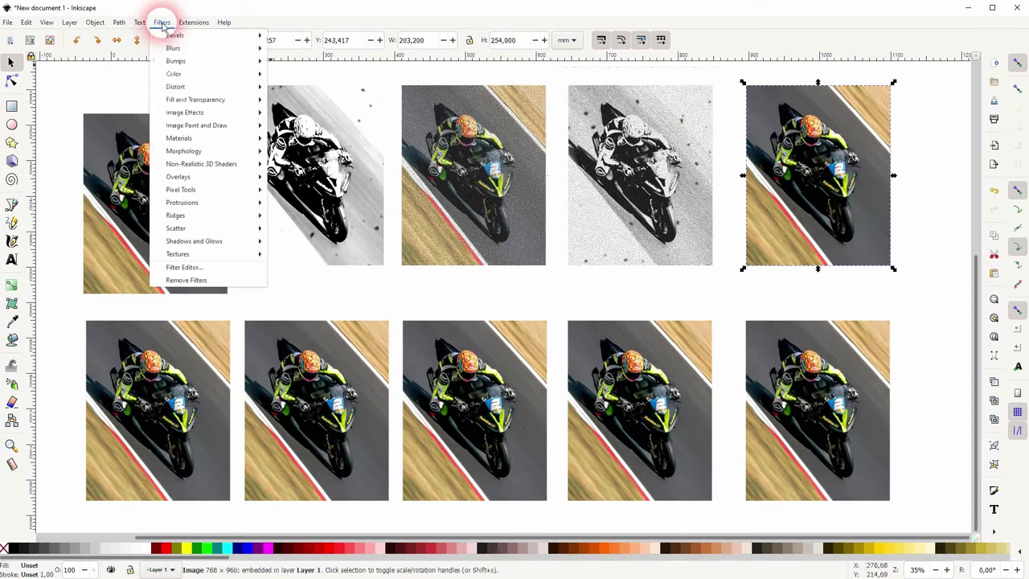
mouse_move(197, 126)
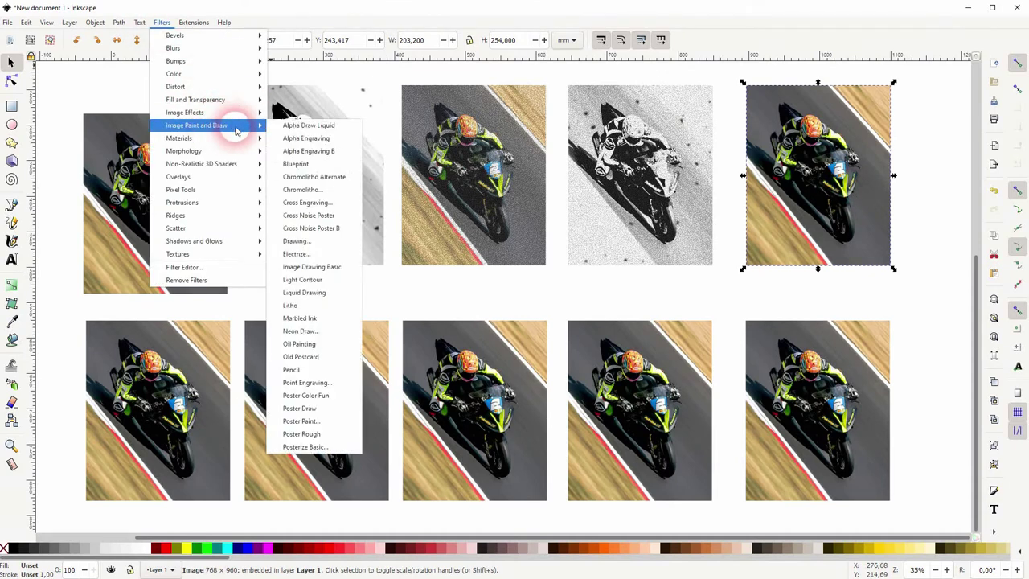
Step: Try Alpha Draw Liquid on the fifth top photo, undo it, and apply Pencil instead
click(304, 129)
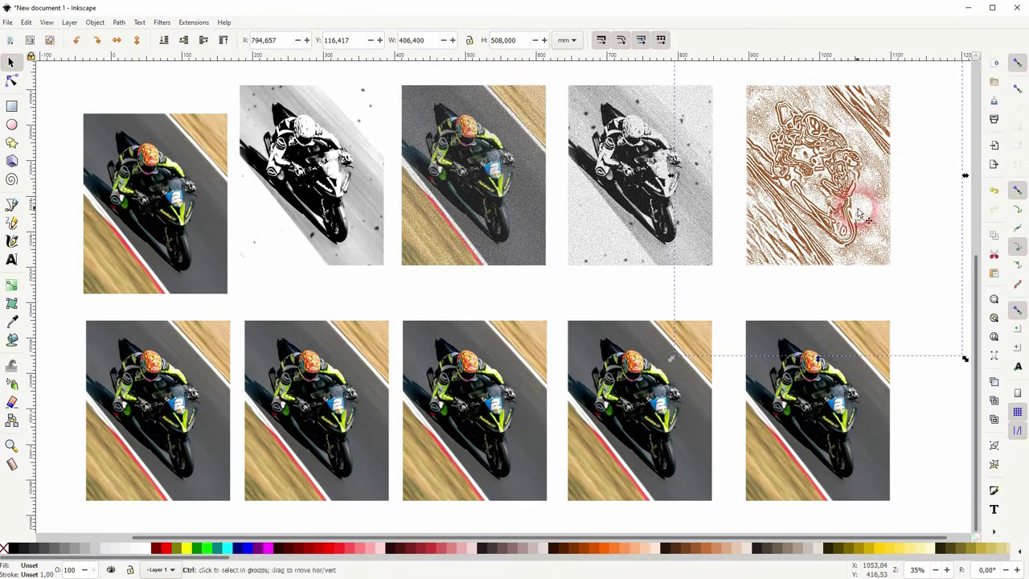
key(ctrl+z)
click(162, 22)
mouse_move(197, 126)
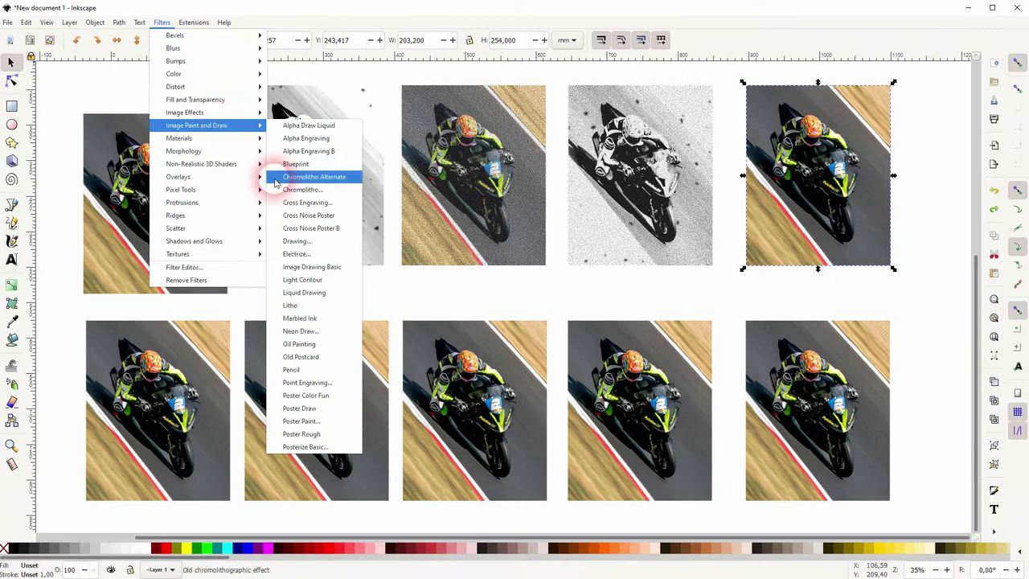
click(324, 372)
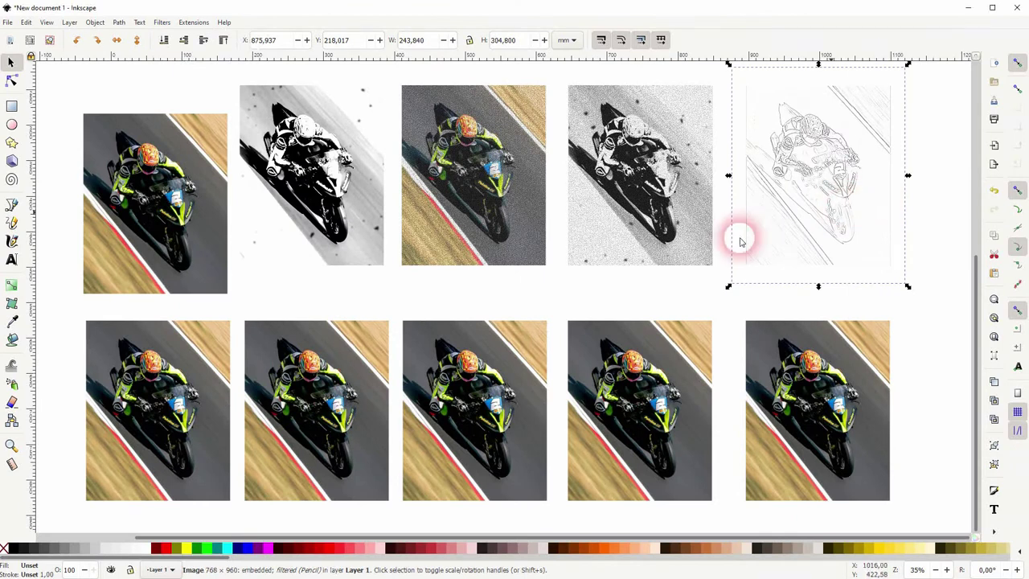
click(153, 414)
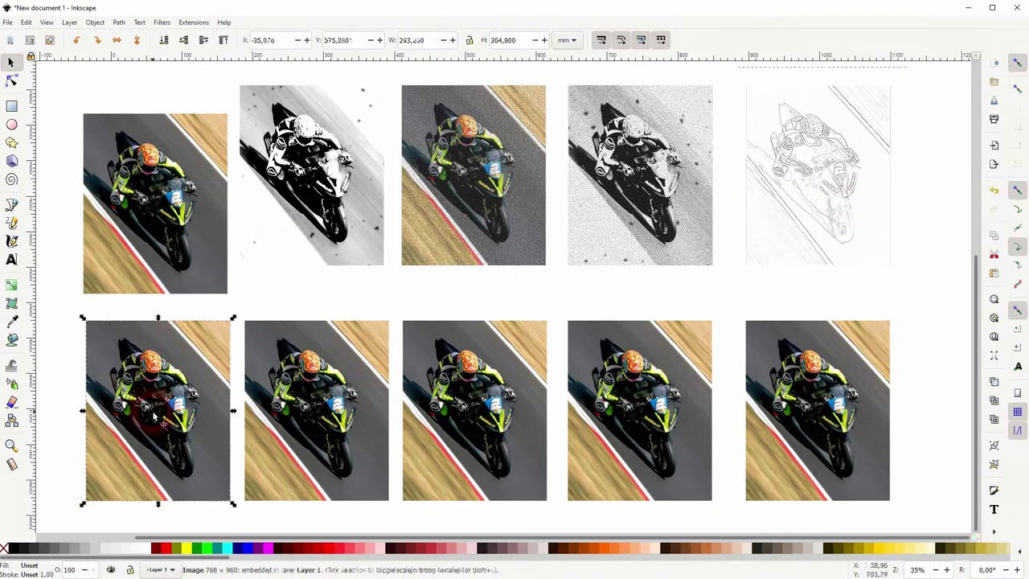
Step: Apply Bevels > Bloom to the bottom-left photo and zoom in to inspect the glow
click(162, 23)
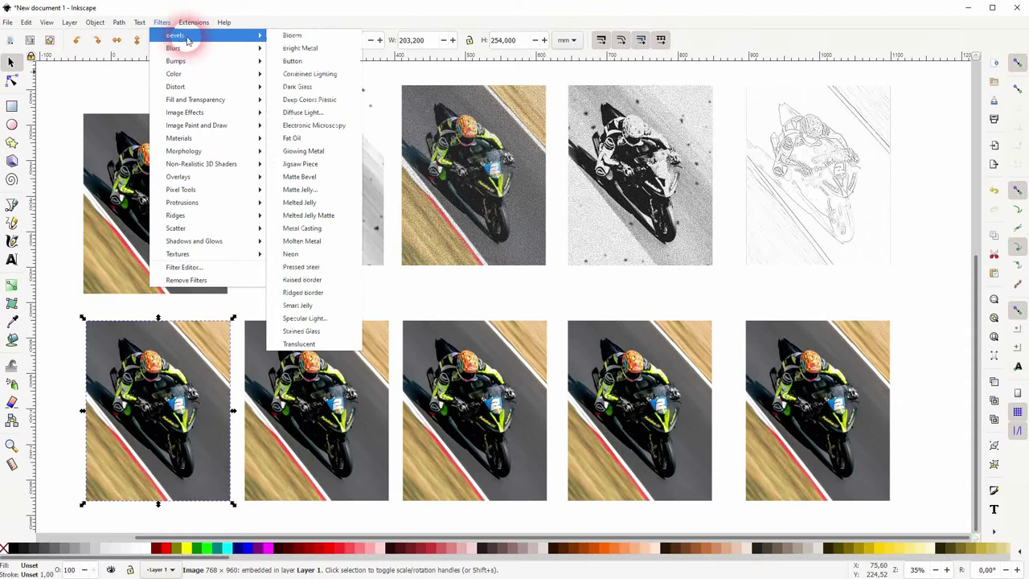
mouse_move(174, 36)
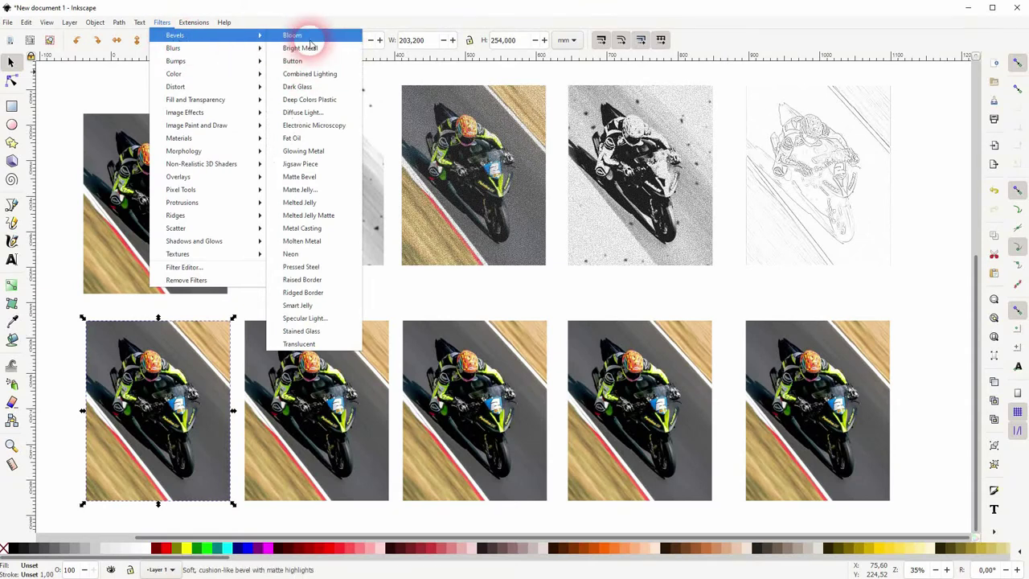
click(294, 35)
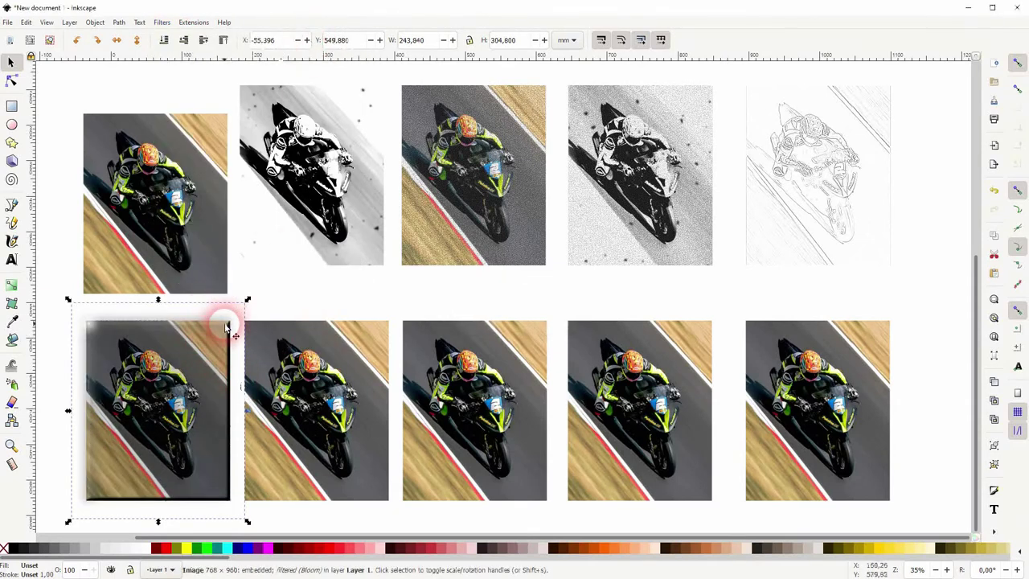
key(ctrl)
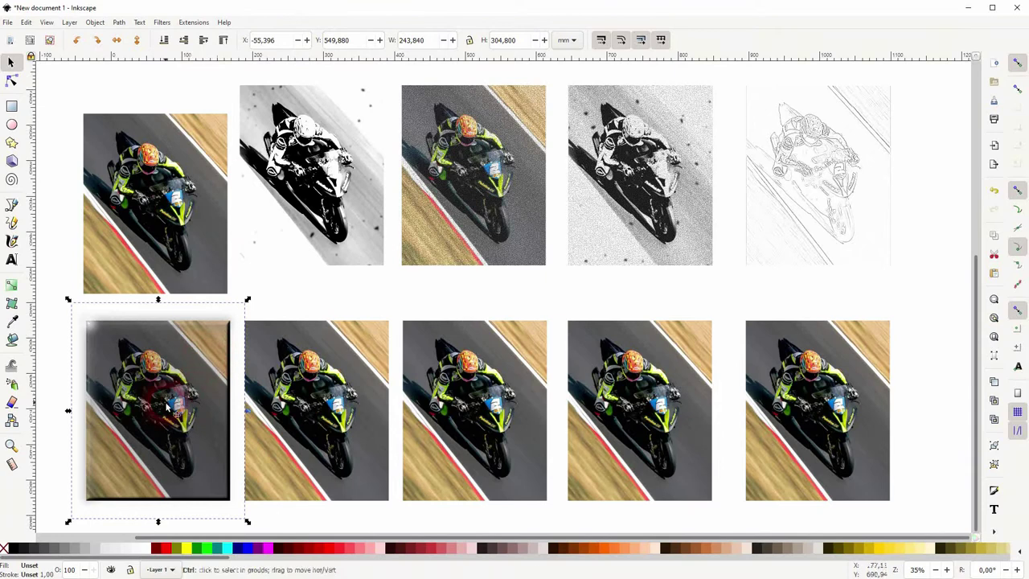
ctrl+scroll(163, 414, up, 2)
ctrl+scroll(466, 282, up, 1)
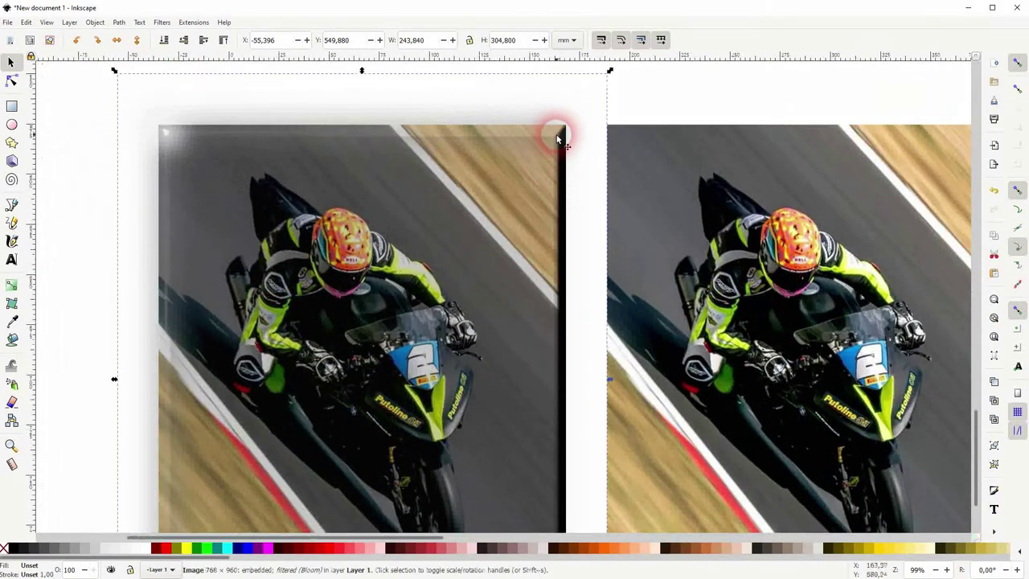
key(ctrl)
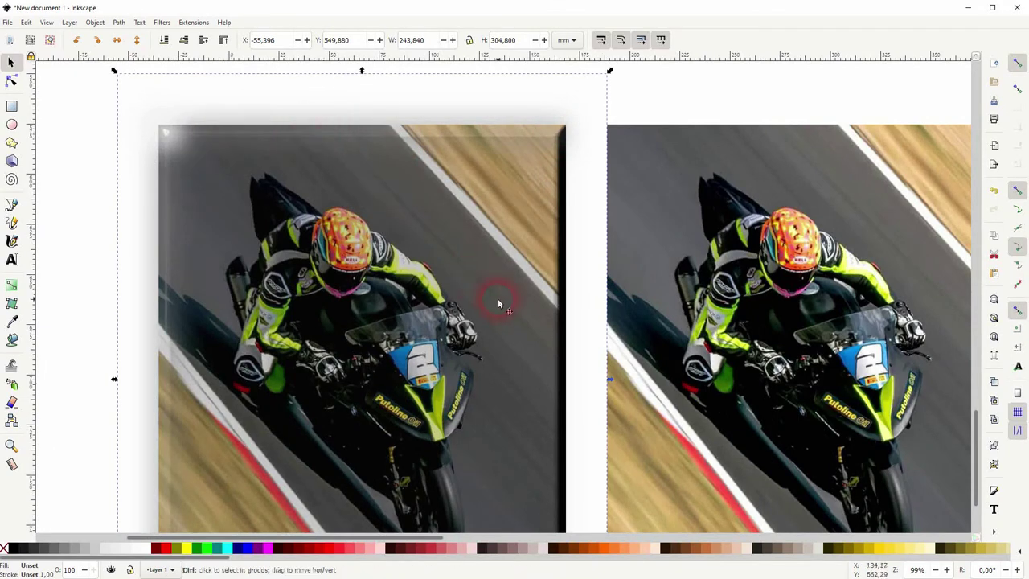
scroll(497, 303, down, 4)
scroll(494, 287, right, 3)
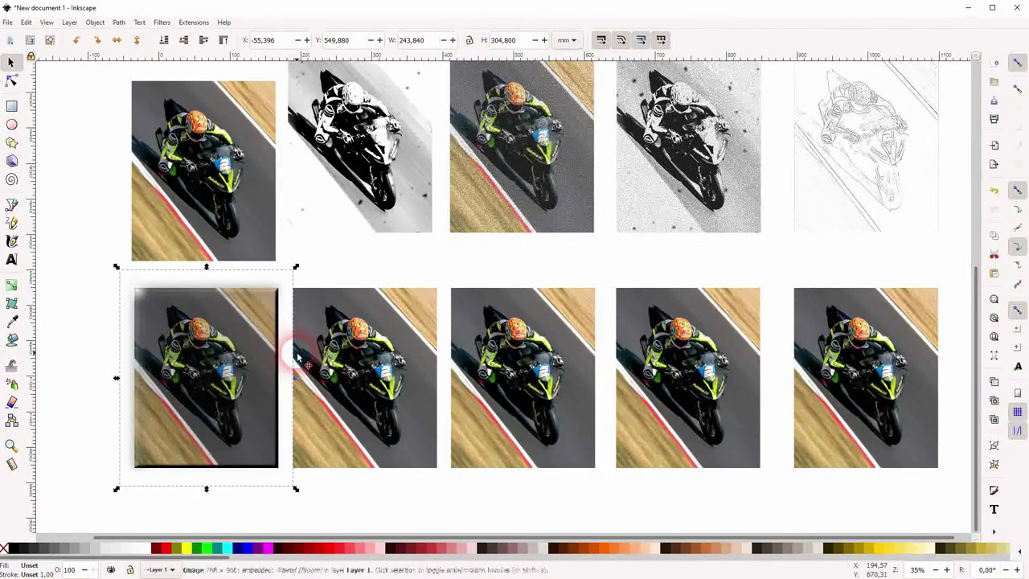
scroll(299, 363, up, 1)
drag(277, 375, 271, 383)
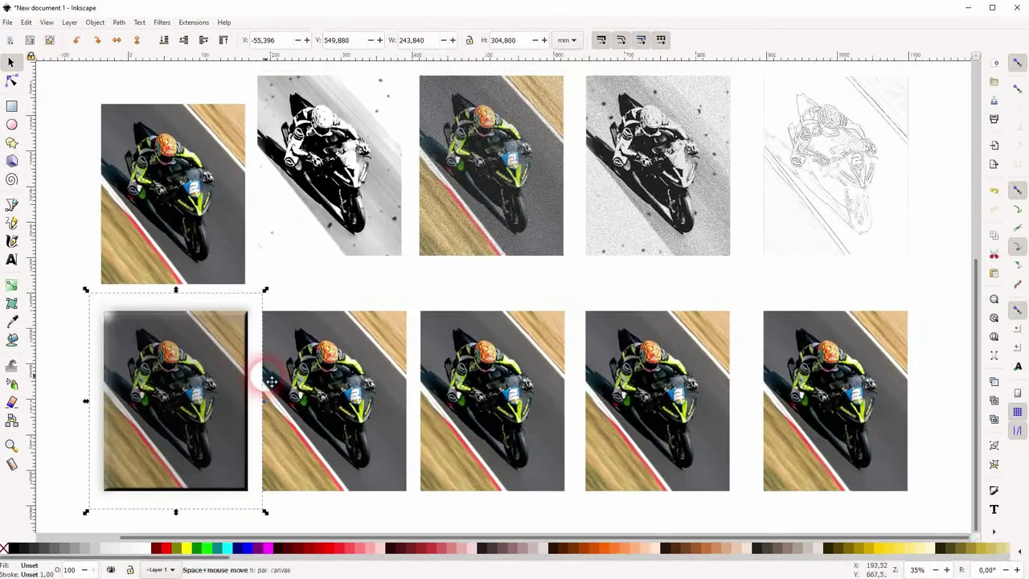
Step: Open the Blur filter settings for the second bottom-row photo, with preview on
click(342, 390)
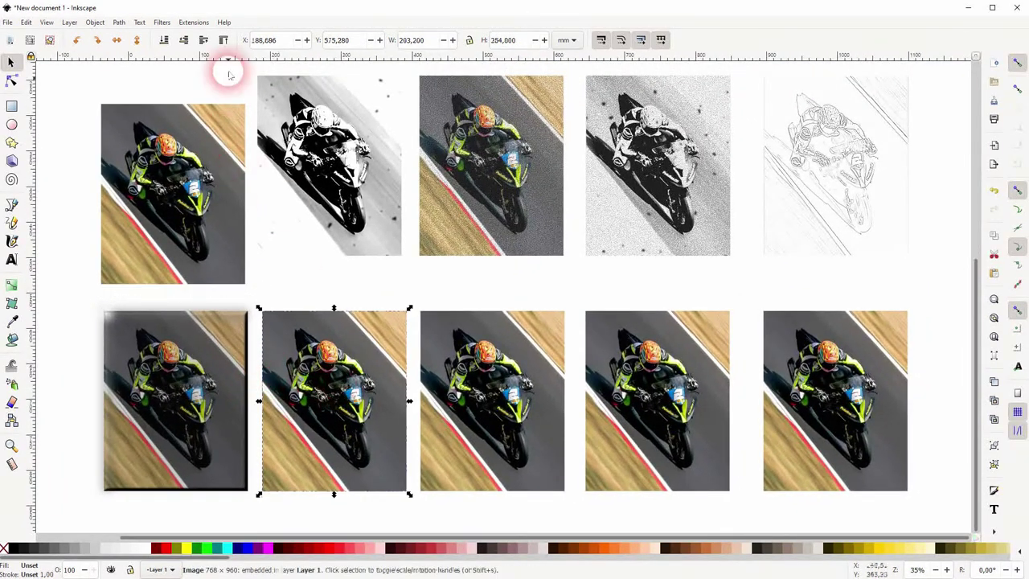
click(161, 22)
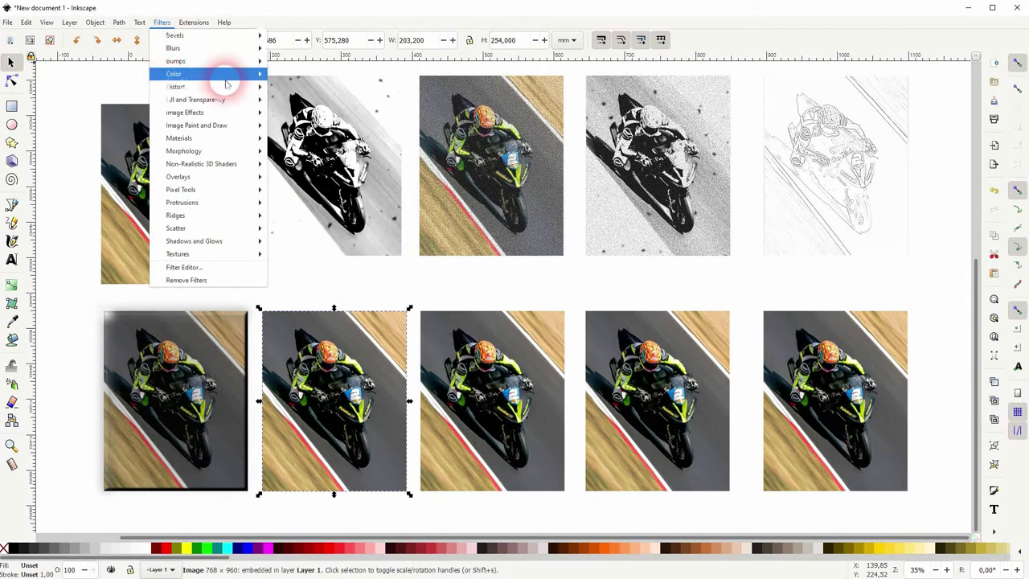
mouse_move(208, 48)
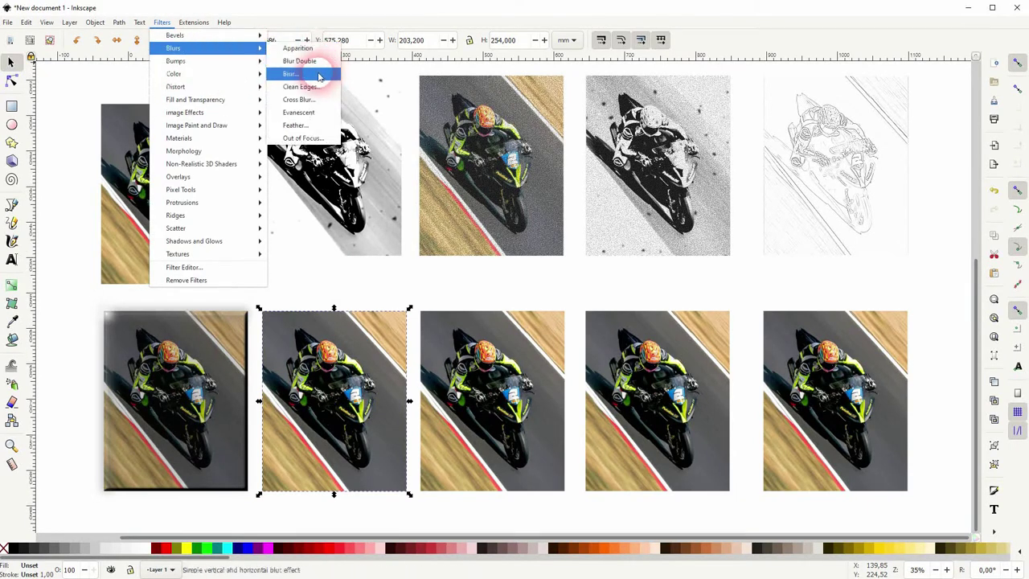
click(318, 74)
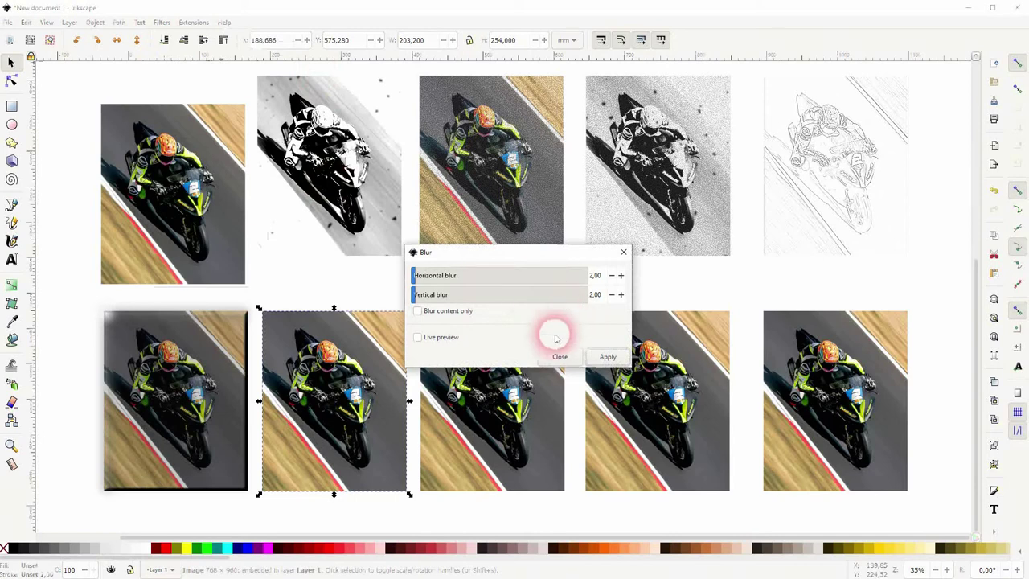
click(445, 342)
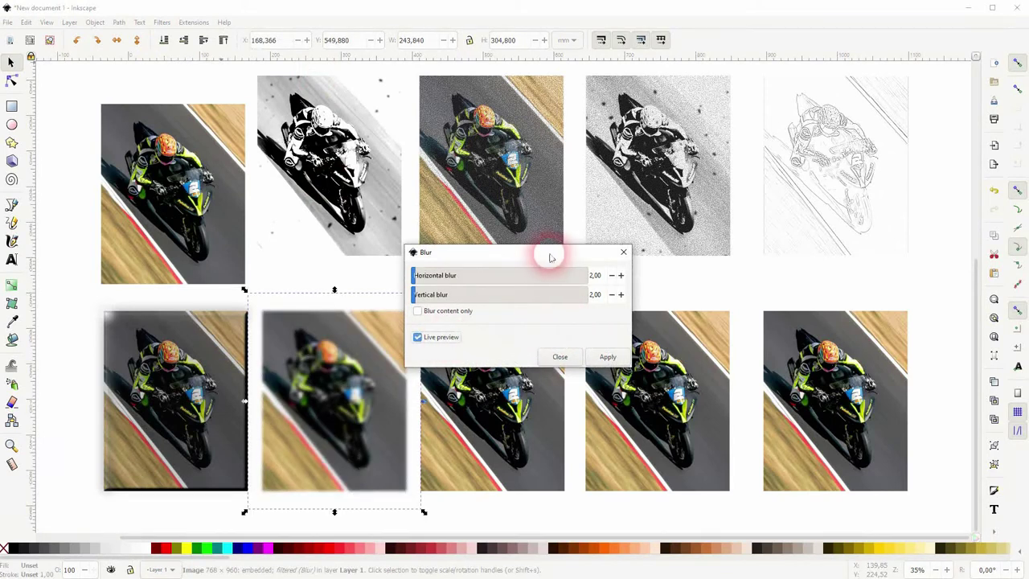
drag(551, 252, 652, 241)
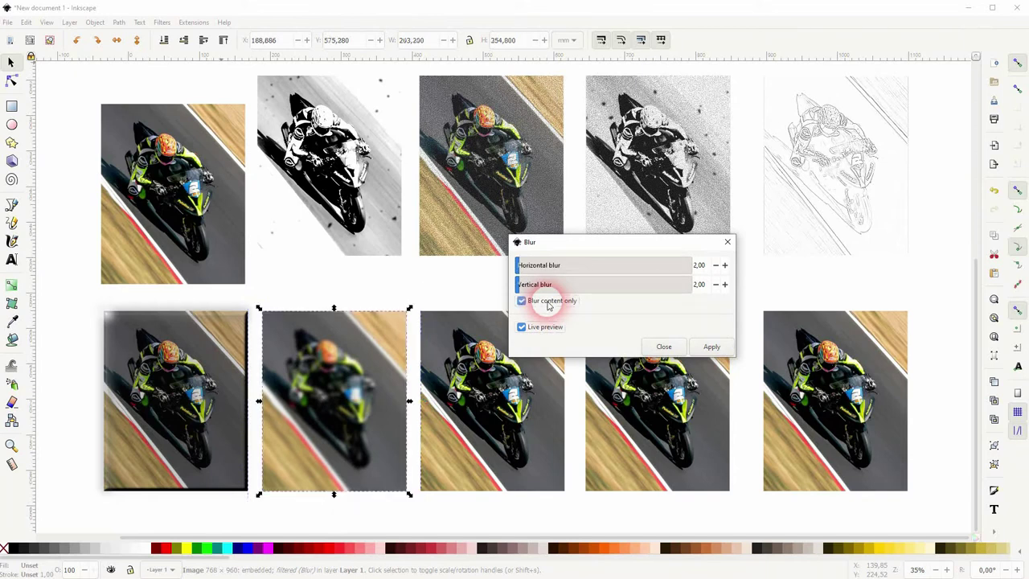
click(522, 302)
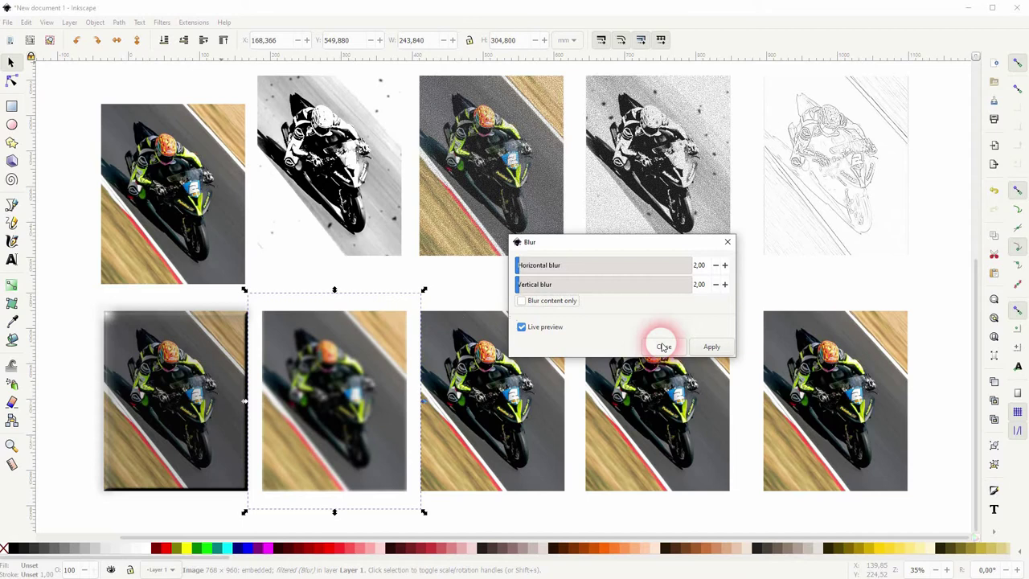
Step: Set horizontal blur to 10, apply it, and close the Blur dialog
click(725, 265)
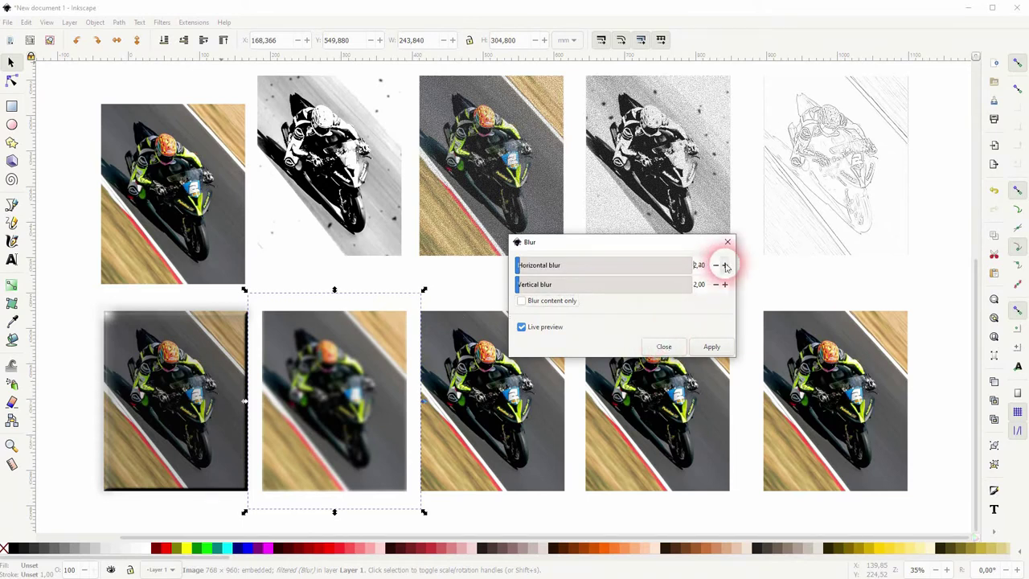
drag(697, 266, 683, 276)
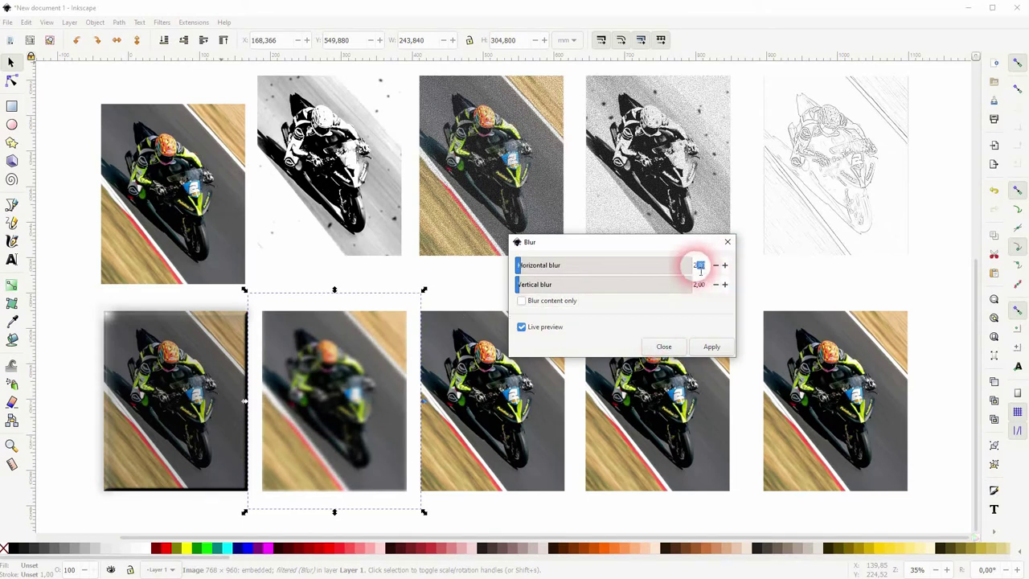
text(10)
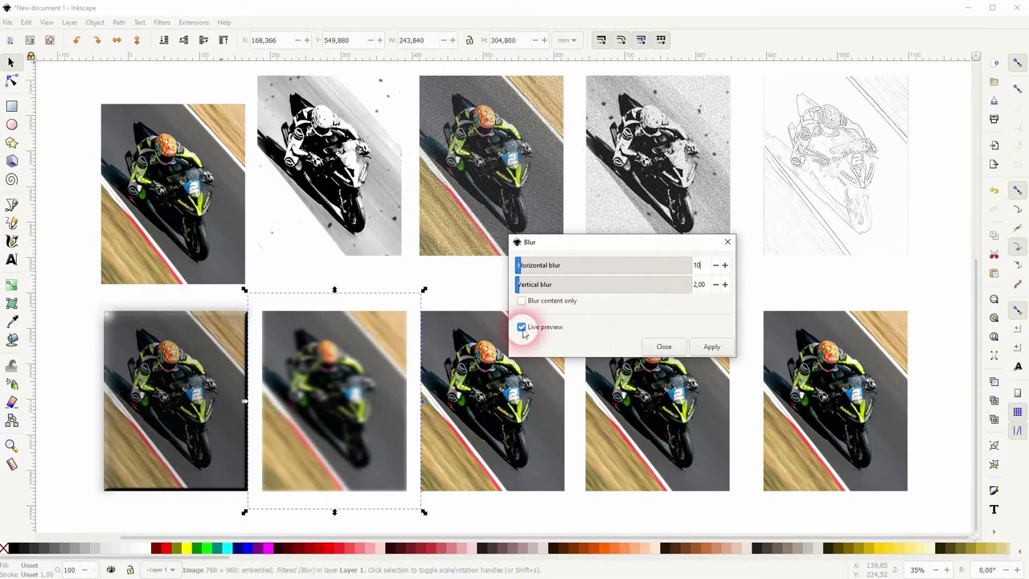
click(522, 327)
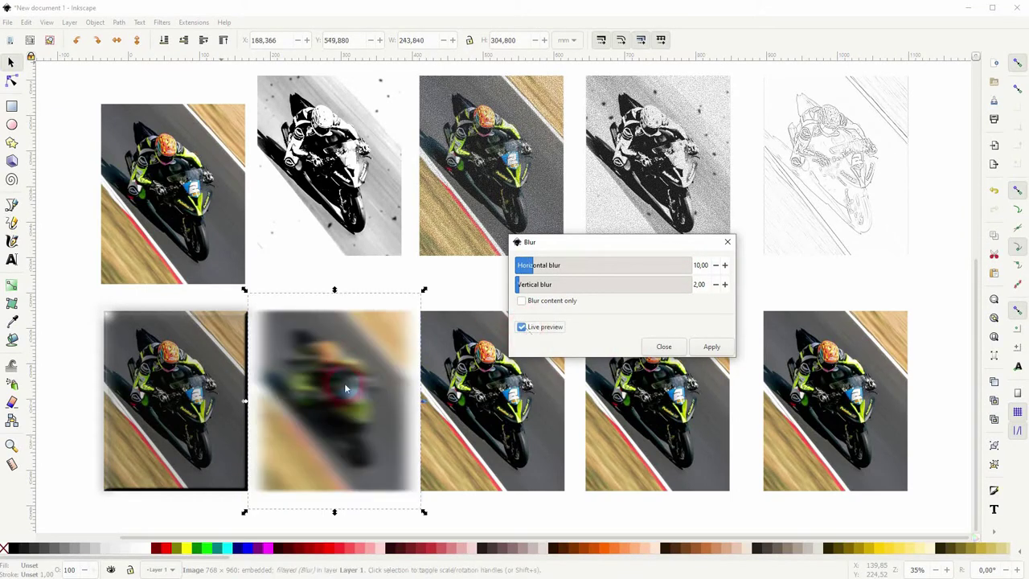
click(710, 349)
click(728, 242)
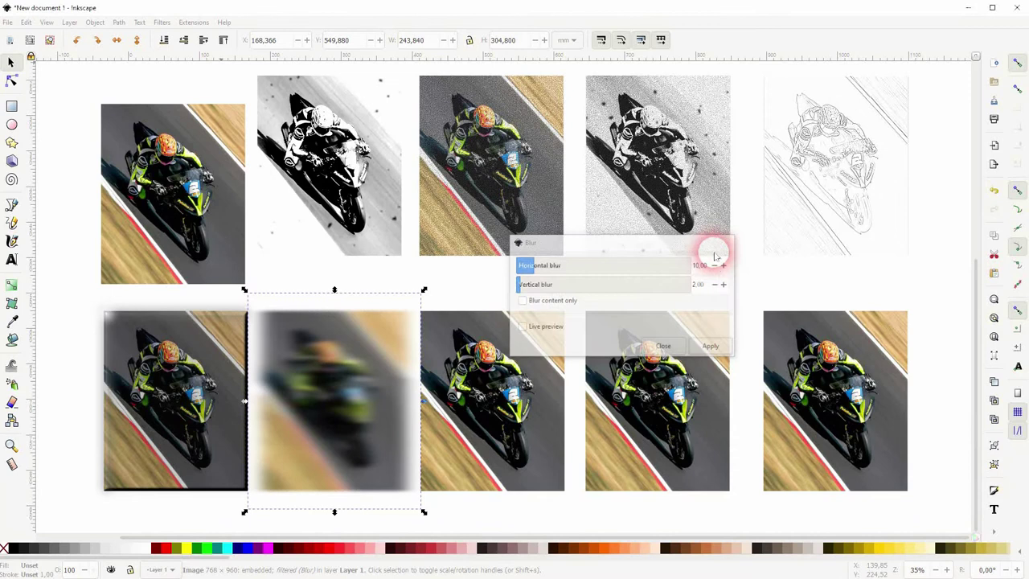
Step: Try the Blue Cheese overlay on the third bottom photo, undo it, and apply Clouds instead
click(523, 393)
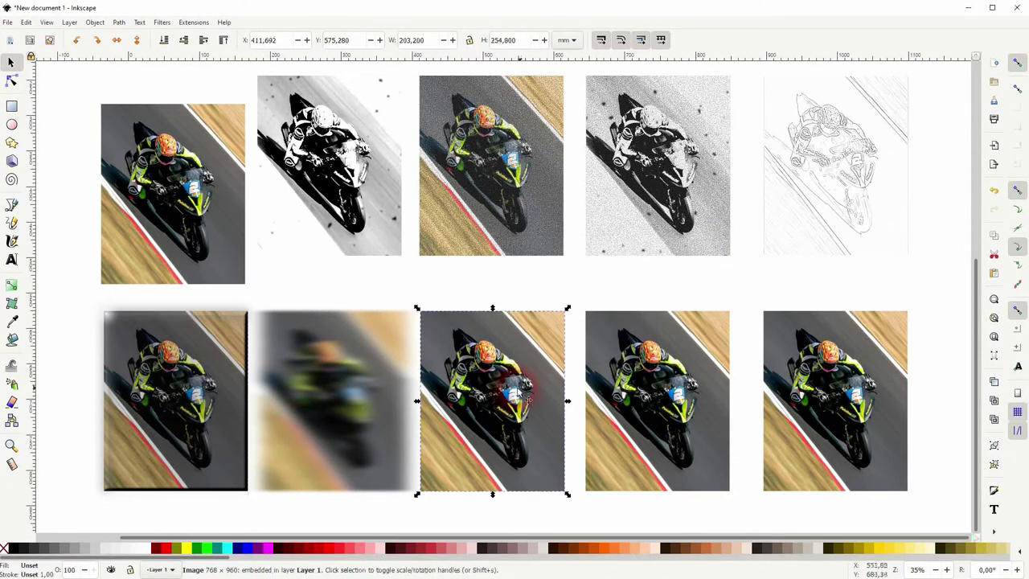
click(163, 23)
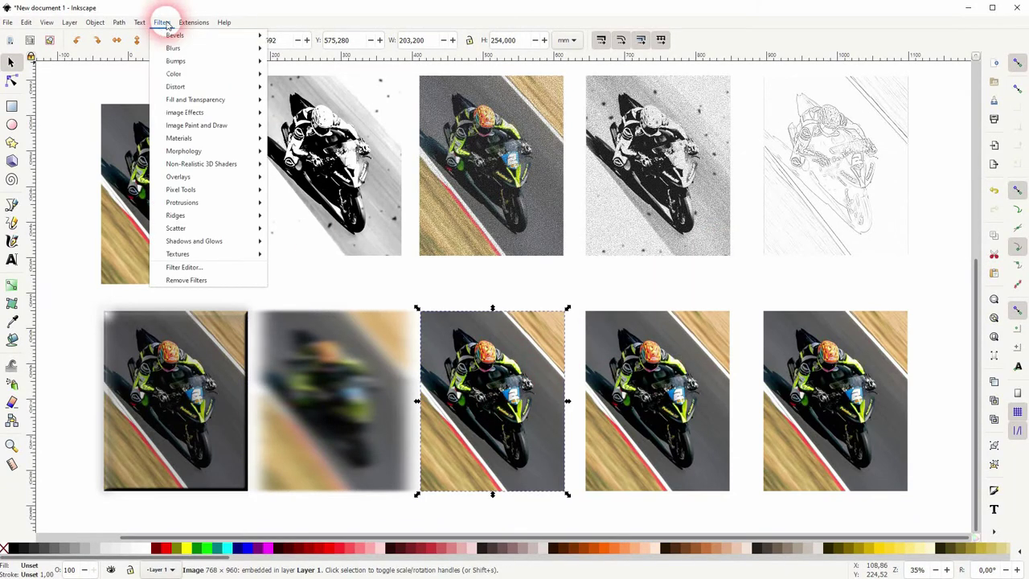
click(219, 176)
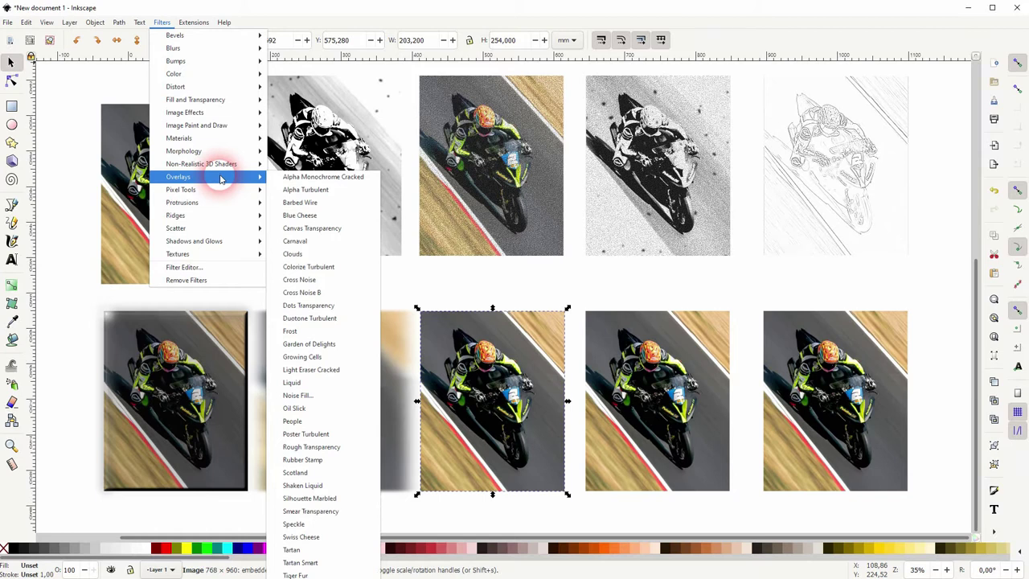
click(338, 216)
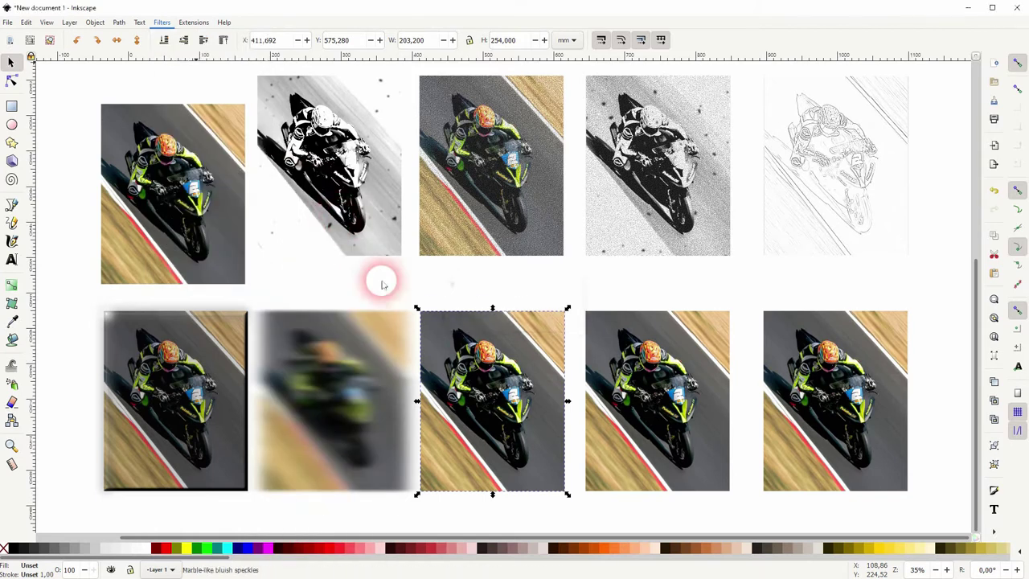
click(567, 432)
click(481, 488)
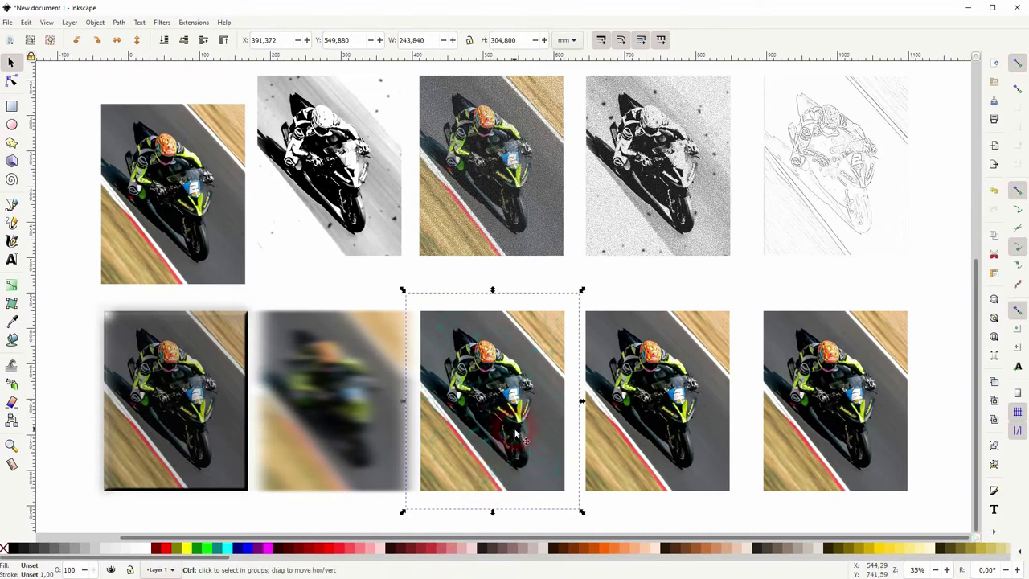
key(ctrl+z)
click(160, 22)
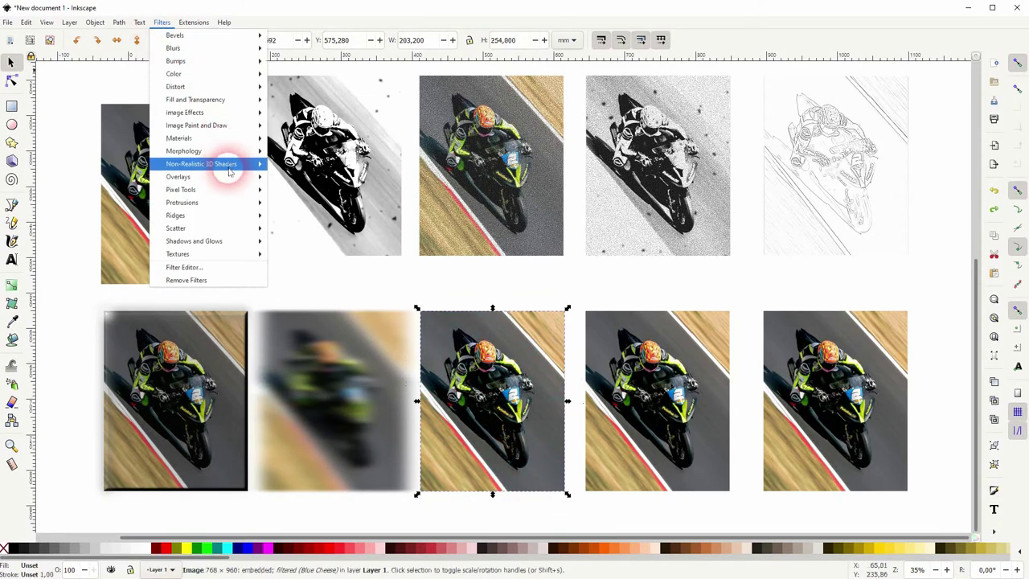
mouse_move(179, 176)
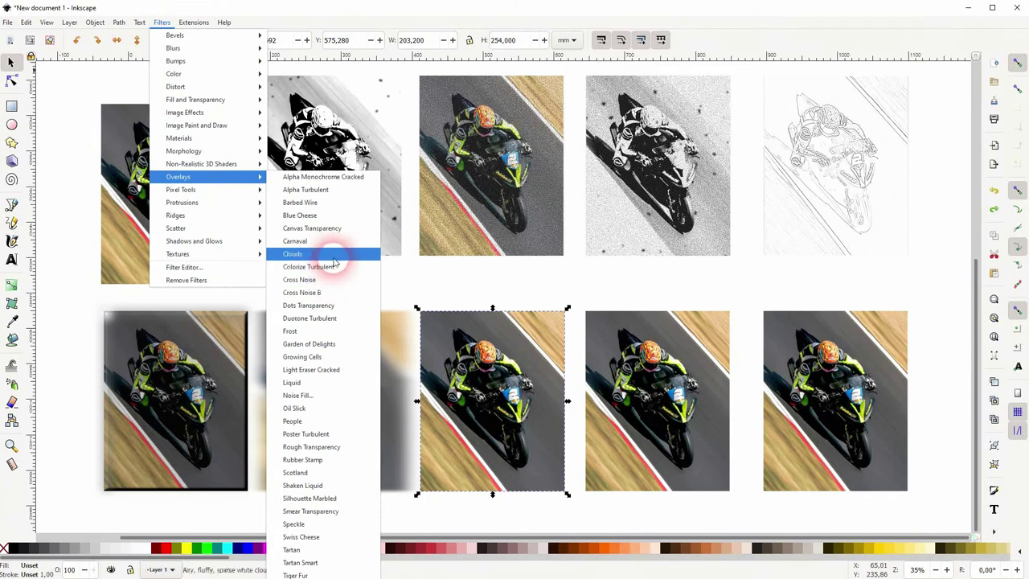
click(329, 253)
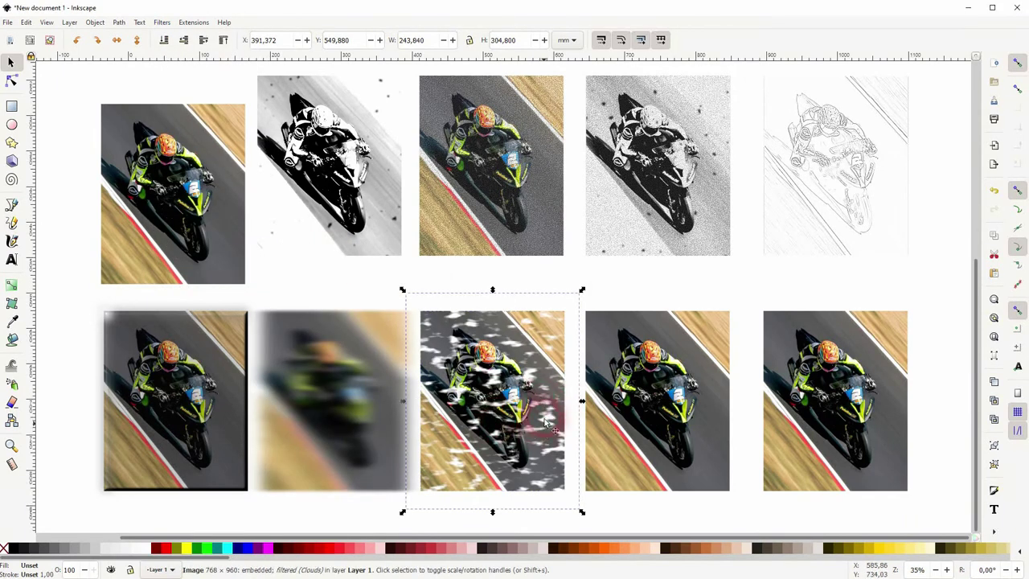
Step: Apply the Textures > Bark filter to the fourth bottom-row photo
click(689, 418)
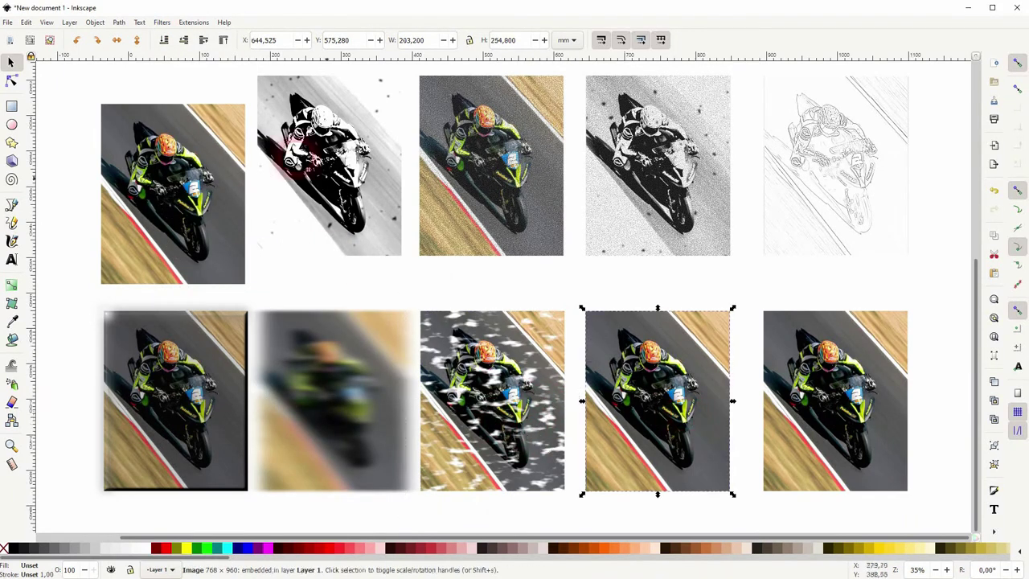
click(162, 22)
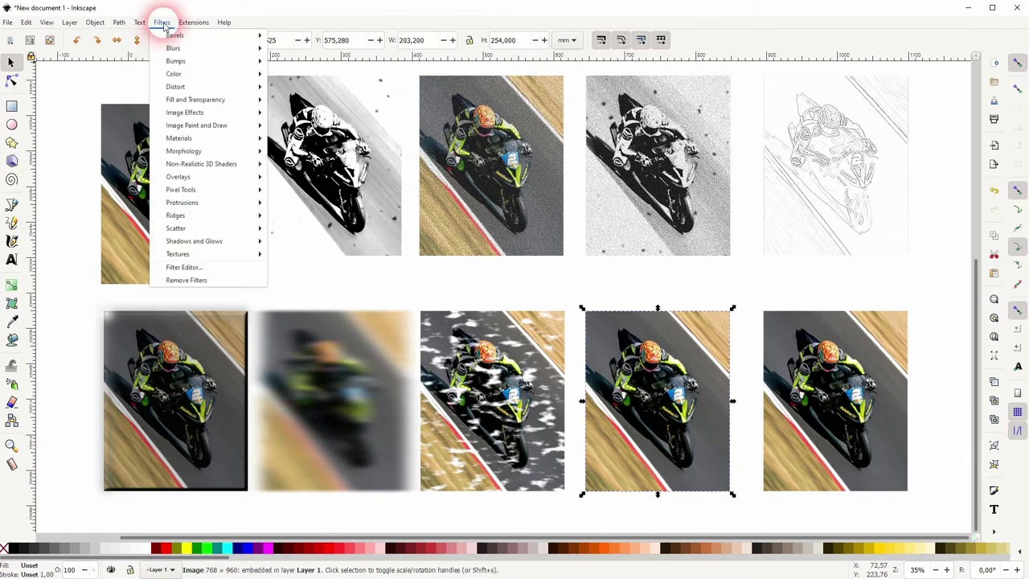
mouse_move(193, 254)
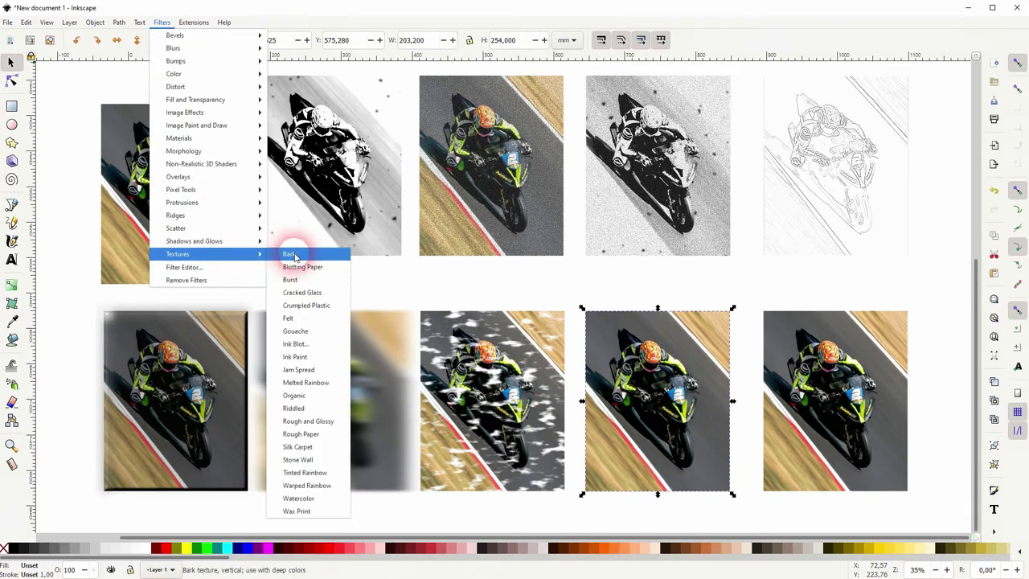
click(298, 254)
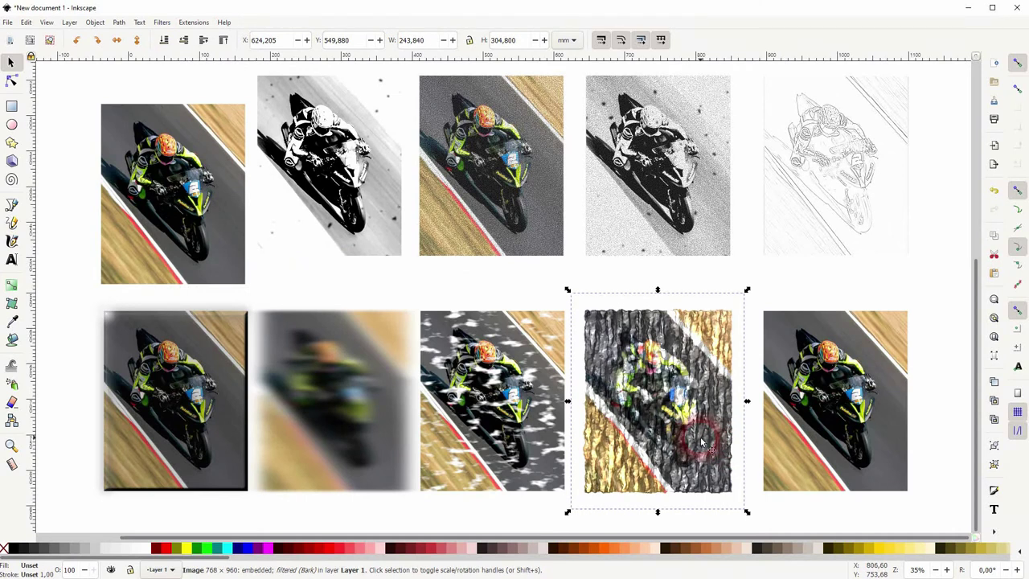
Step: Apply Age, then the Fat Oil bevel, to the bottom-right photo and deselect
click(851, 387)
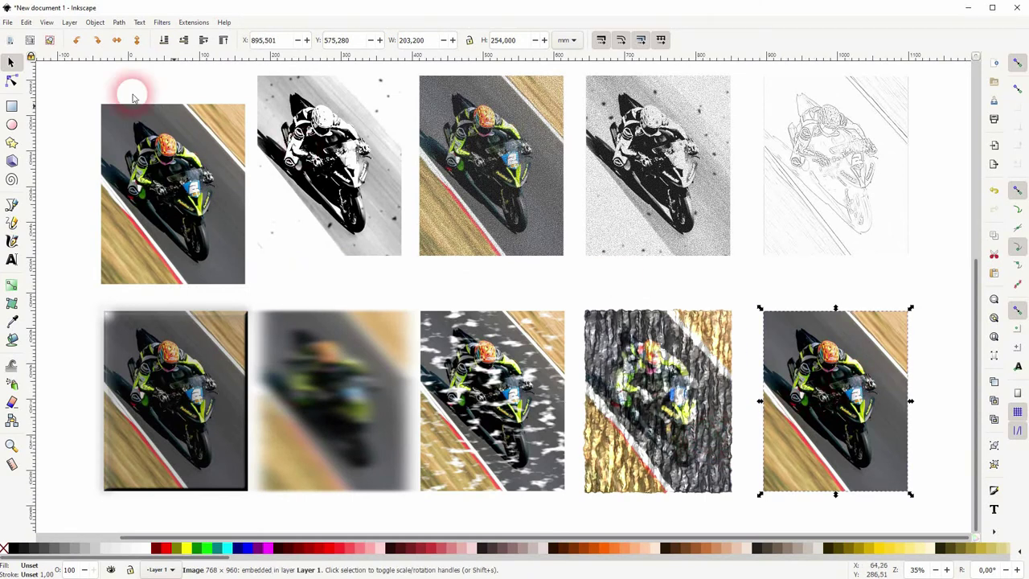
click(162, 23)
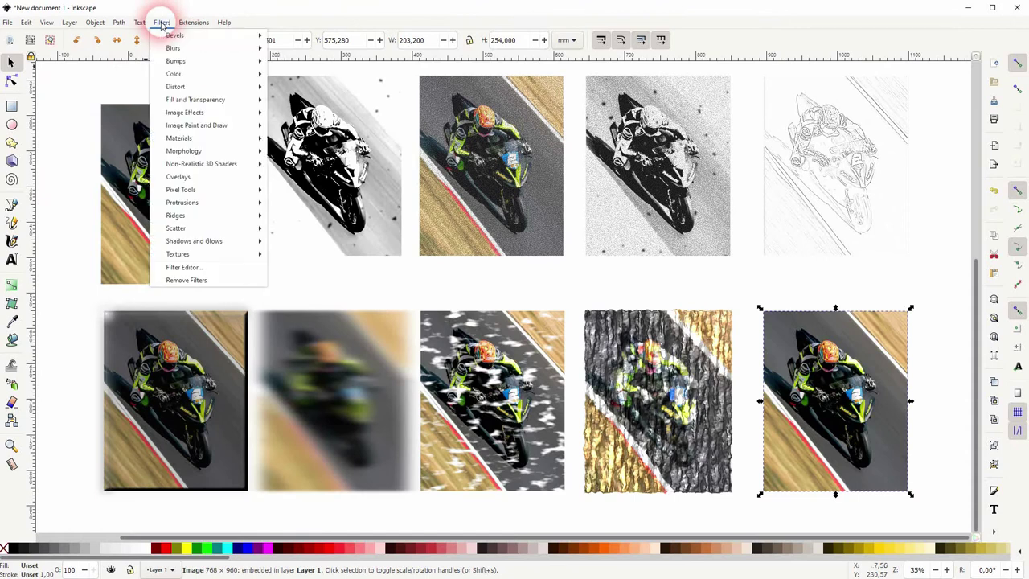
mouse_move(185, 112)
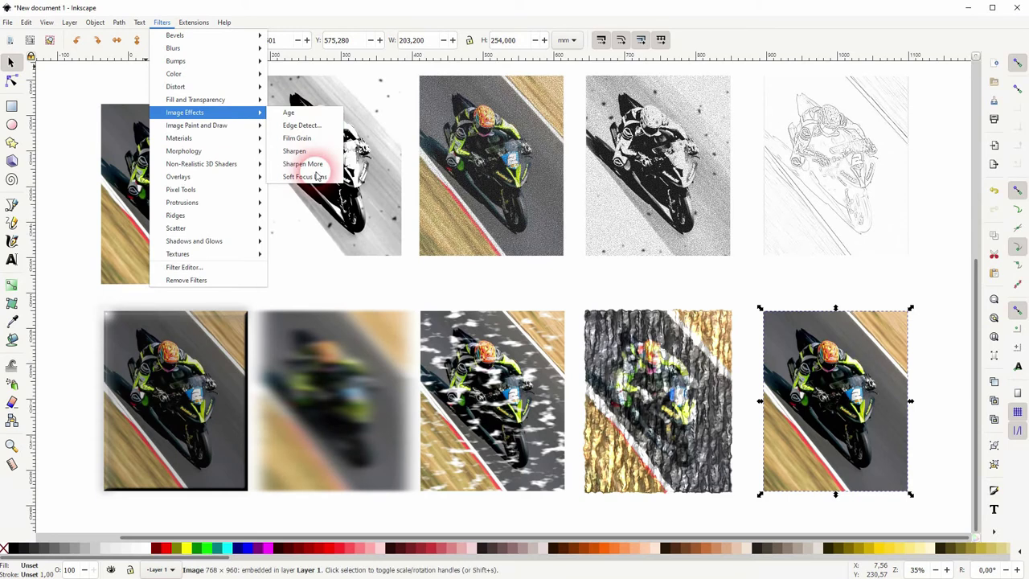
click(291, 113)
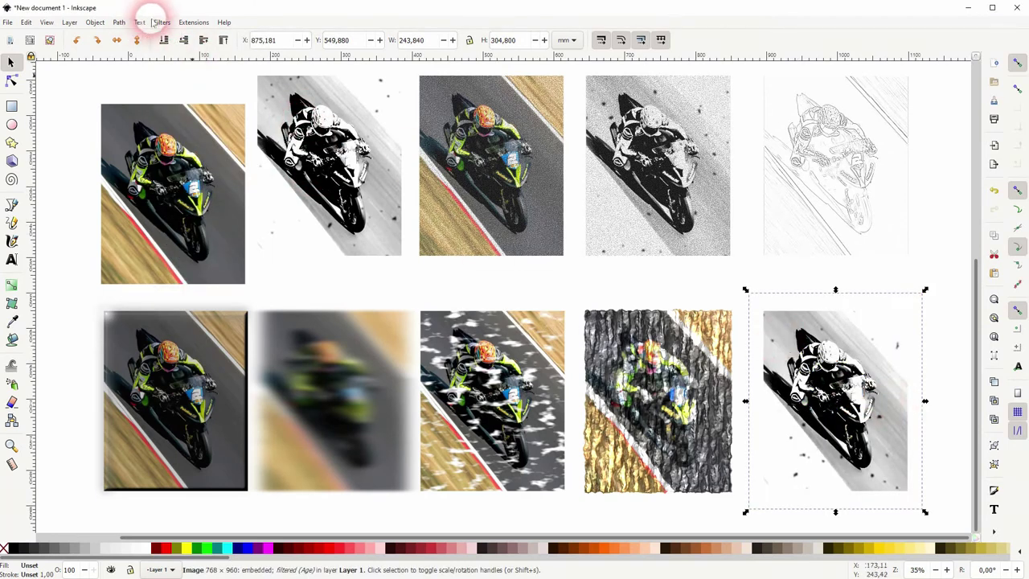
click(160, 22)
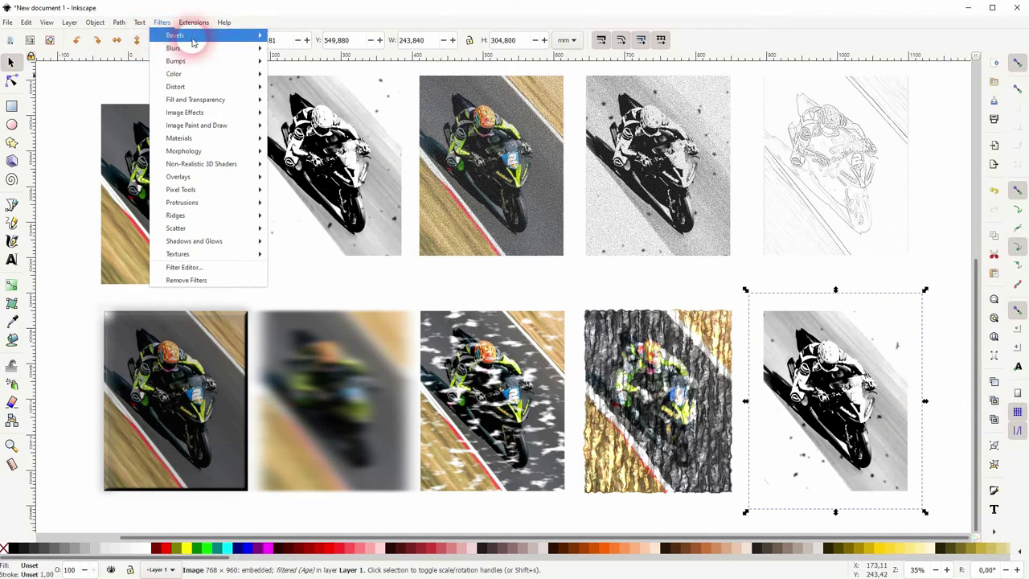
mouse_move(175, 36)
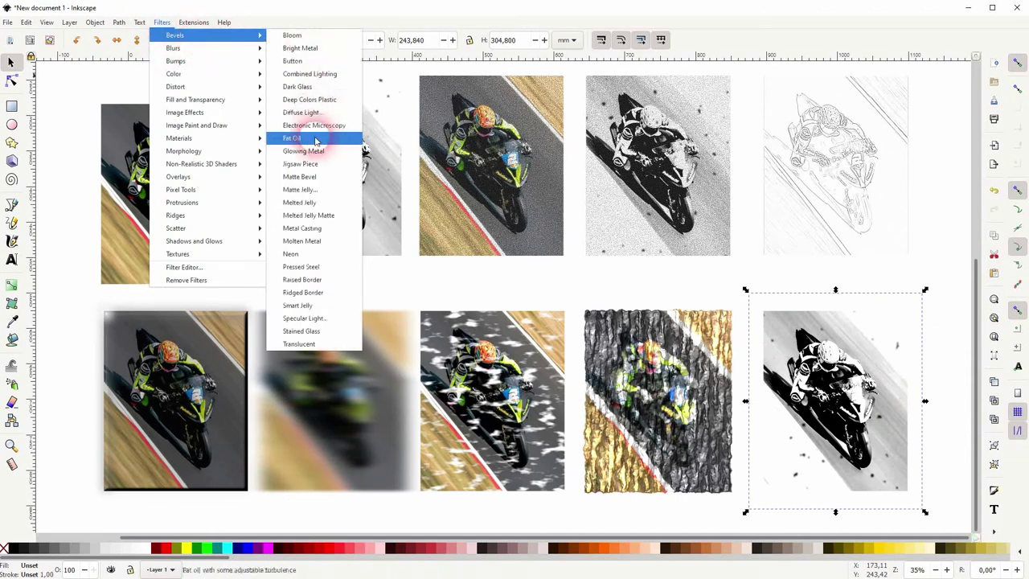
click(315, 139)
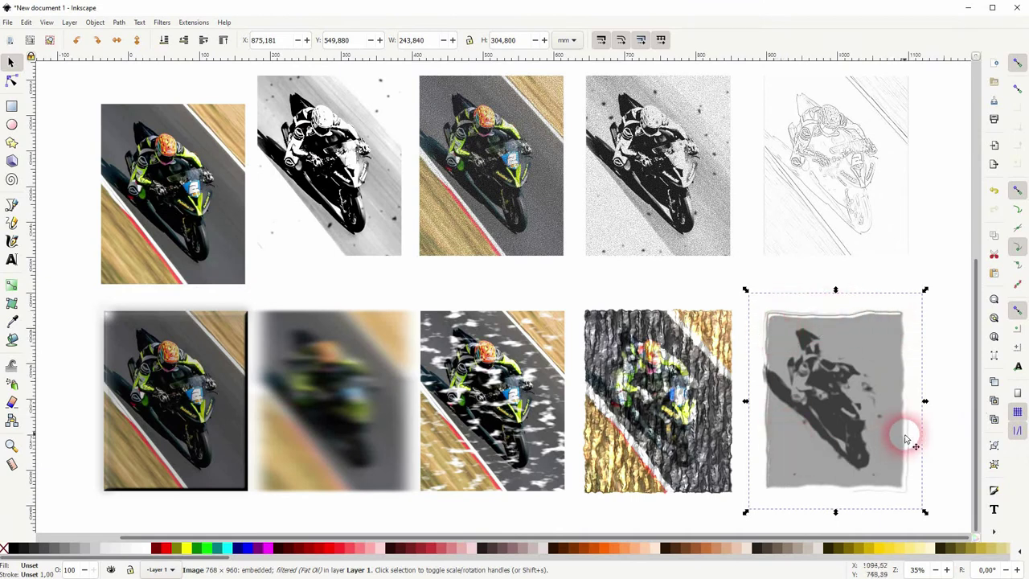
click(945, 448)
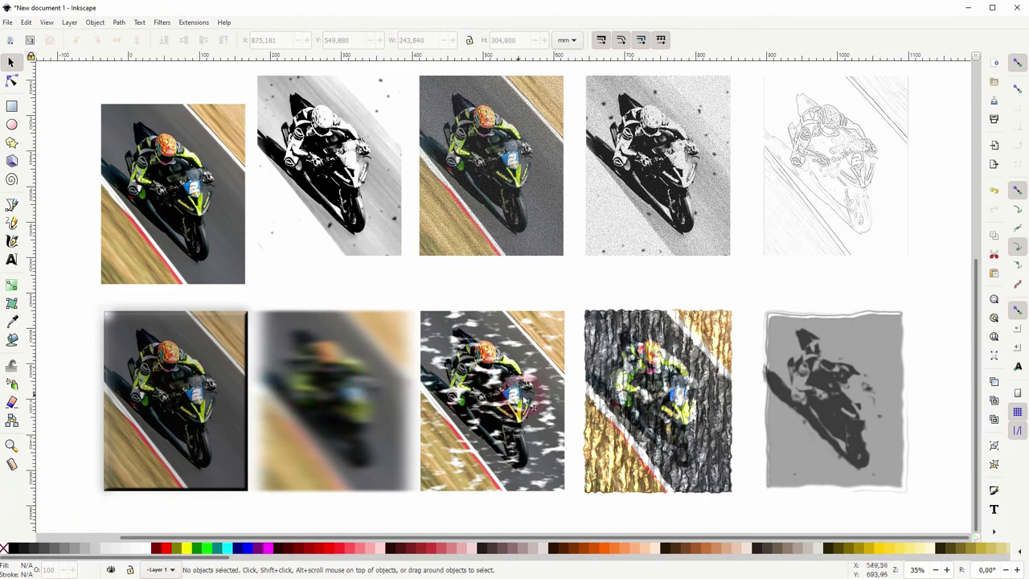
Step: Strip the Bark texture from the fourth bottom photo using Remove Filters
click(679, 410)
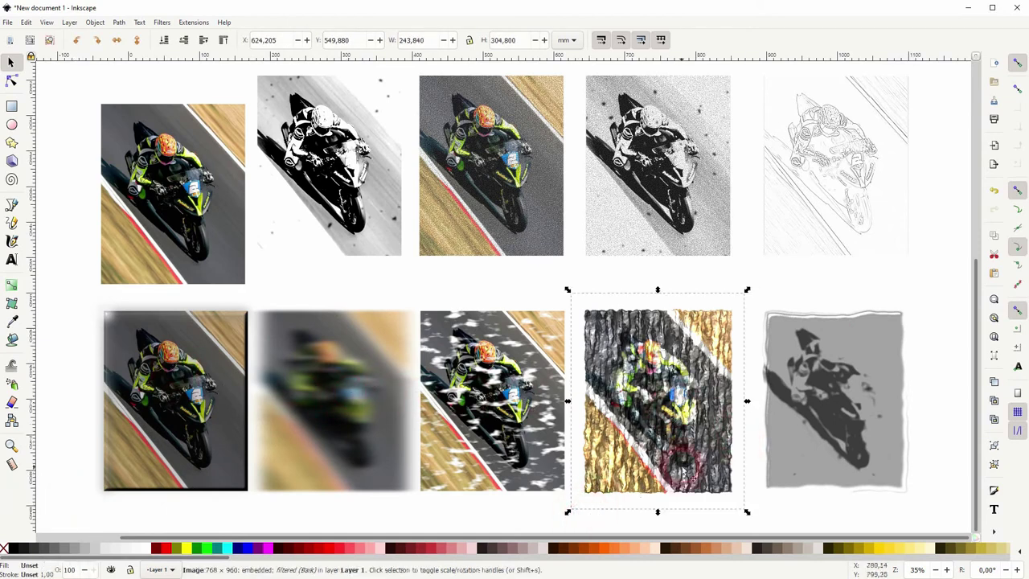
click(161, 22)
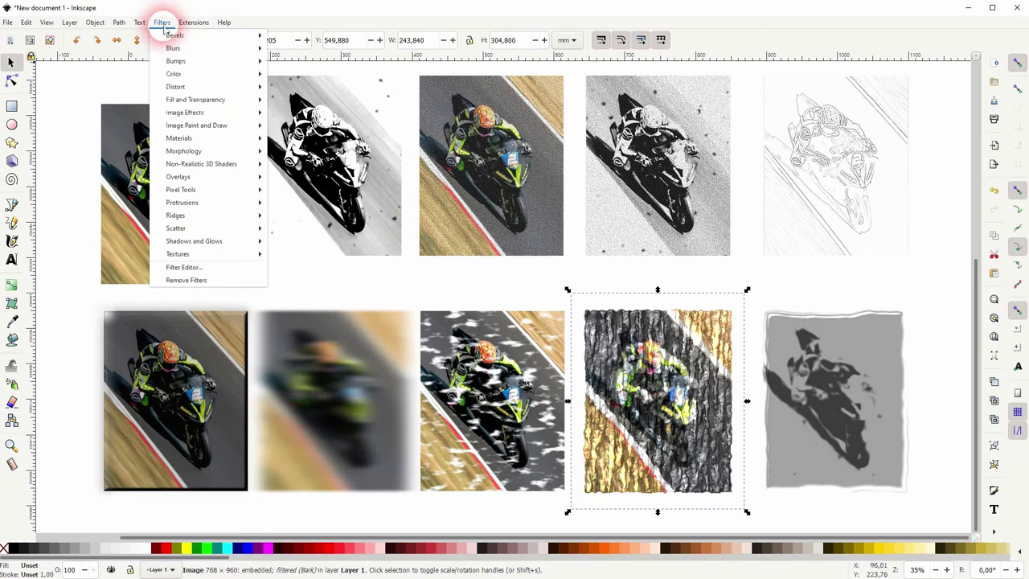
click(202, 277)
click(702, 369)
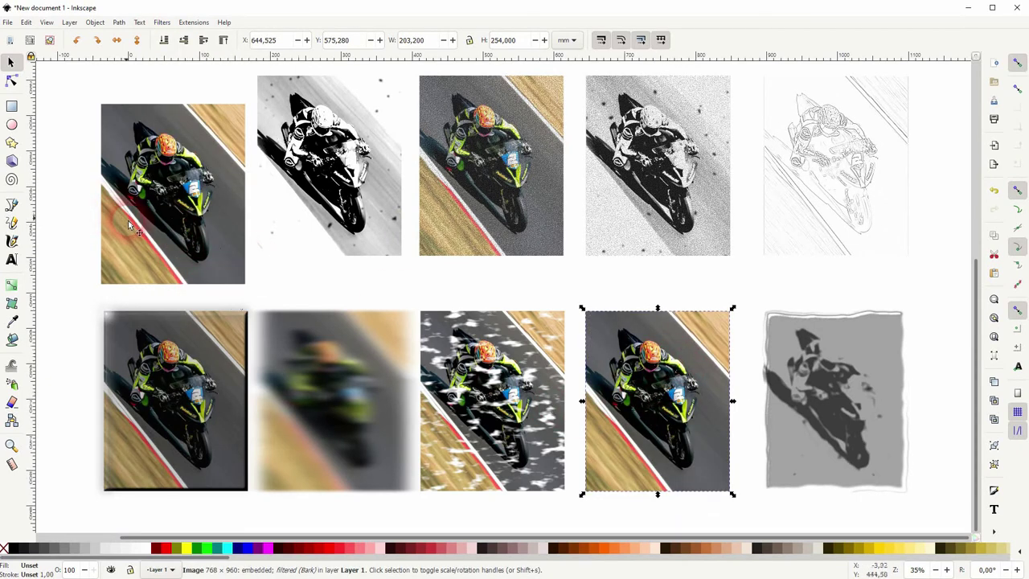
Step: Strip the Bloom, blur and Clouds filters from the first three bottom-row motorcycle photos
mouse_move(76, 499)
mouse_down()
mouse_move(408, 66)
mouse_move(412, 96)
mouse_up()
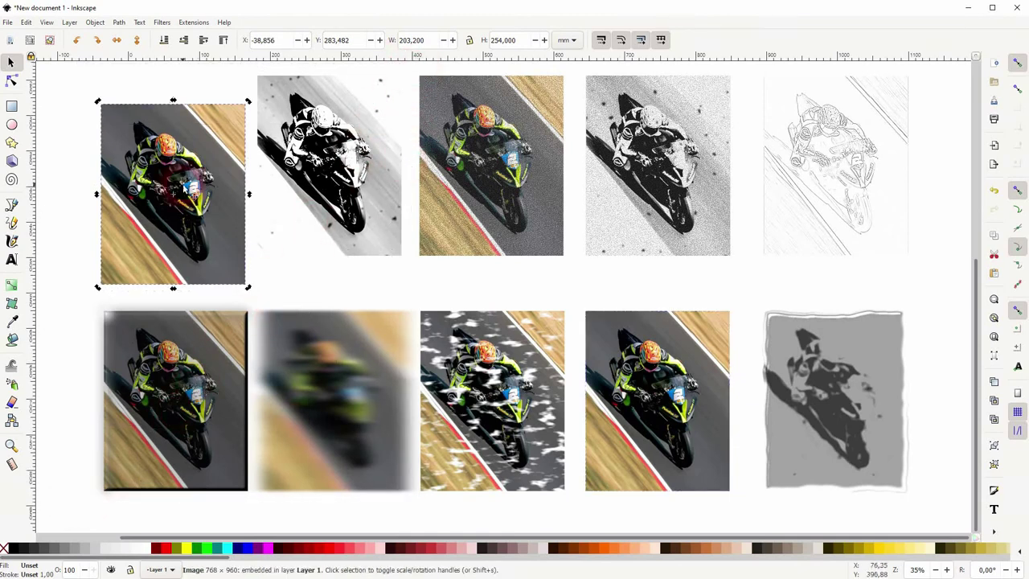
click(62, 294)
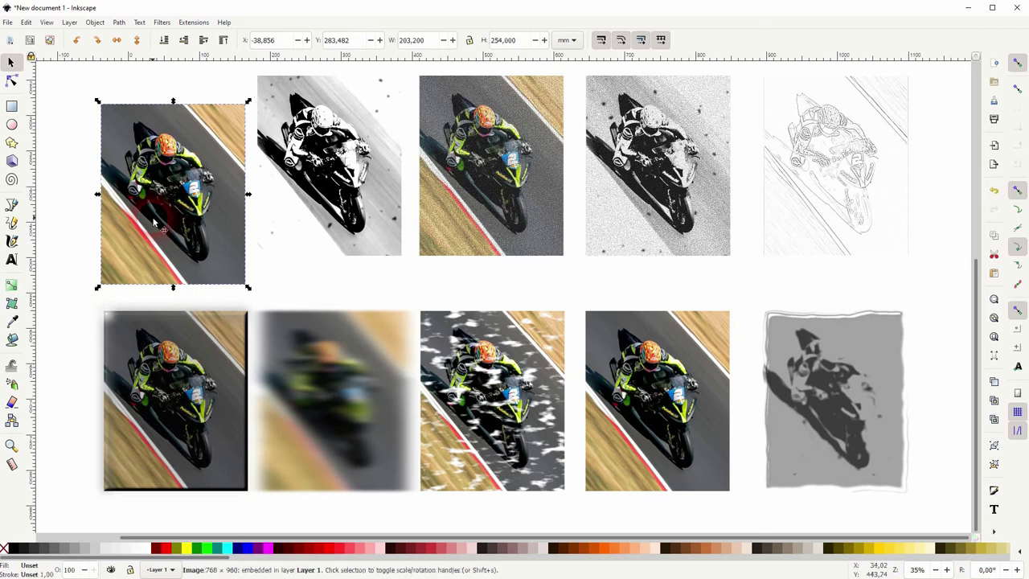
click(164, 394)
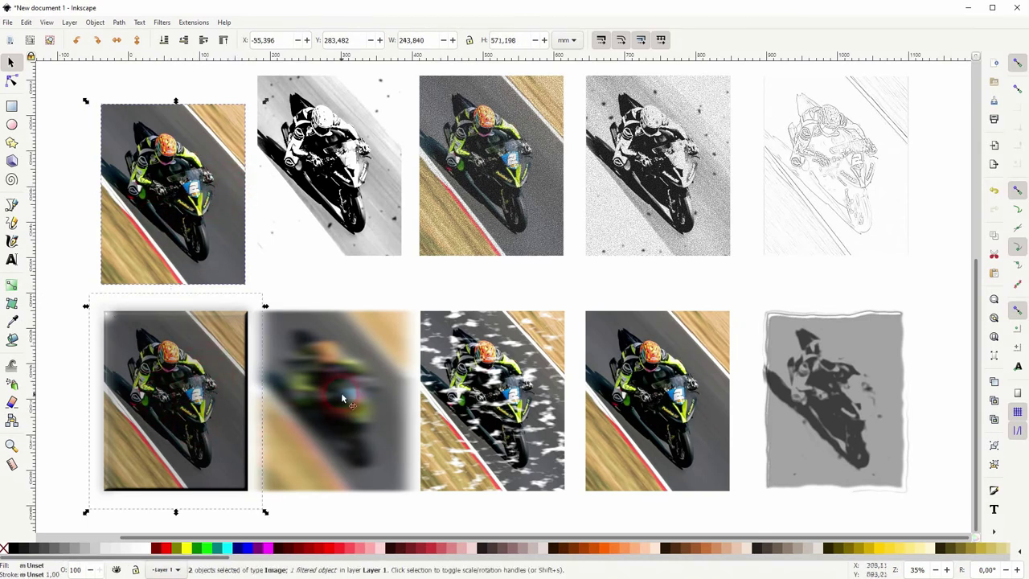
shift+click(515, 402)
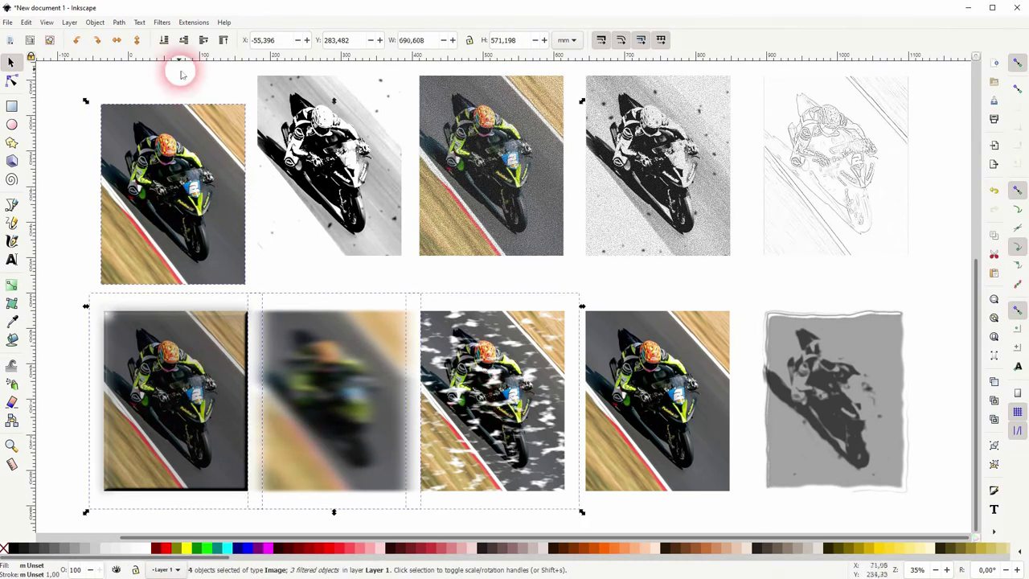
click(161, 22)
click(213, 281)
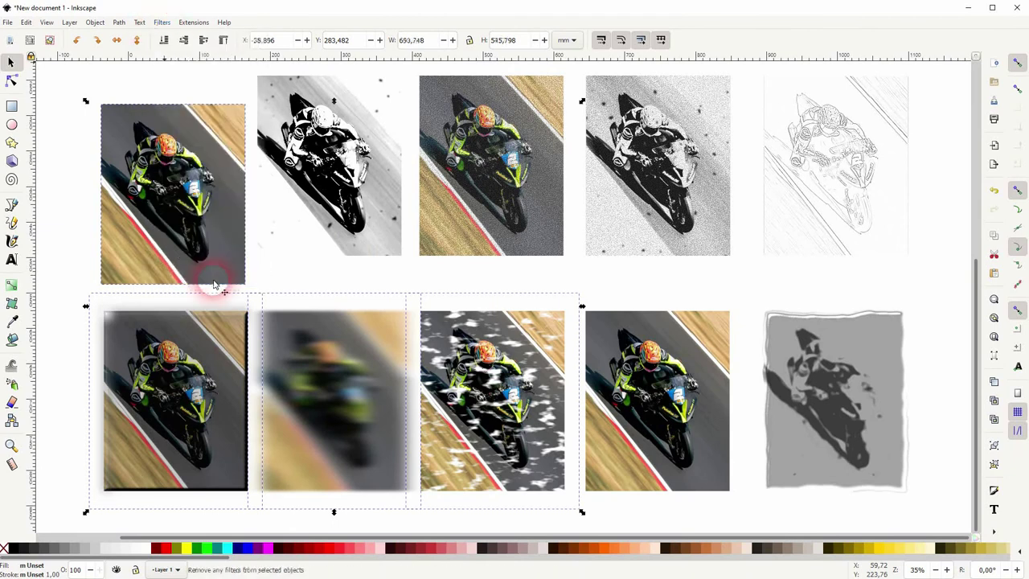
click(919, 254)
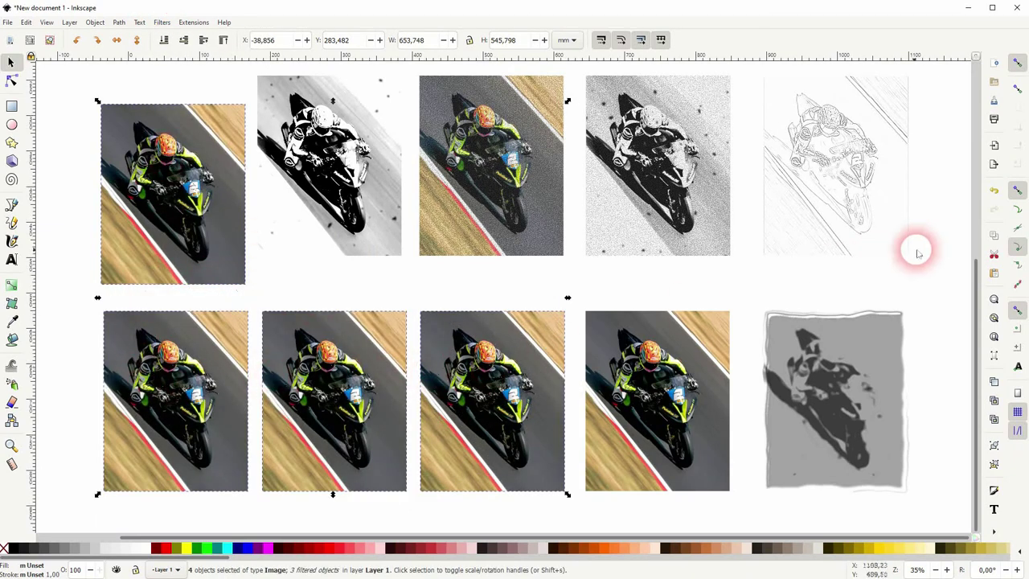